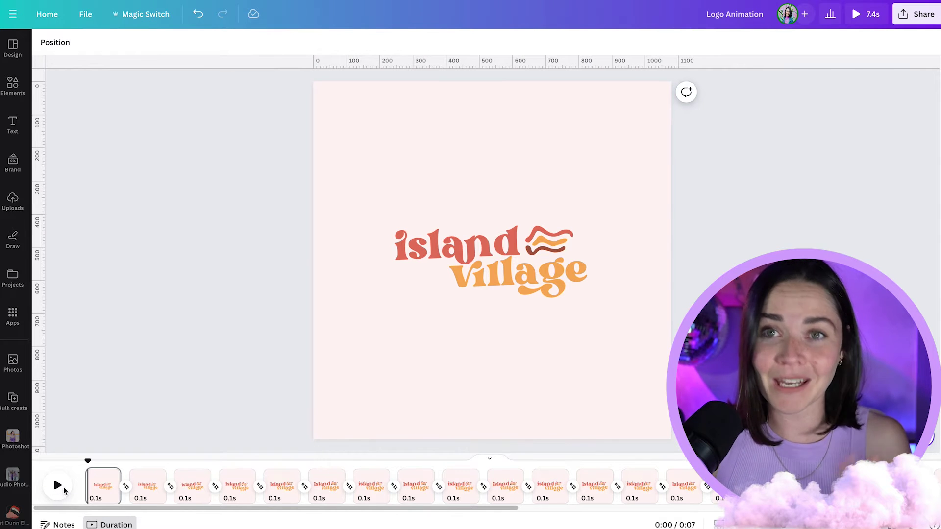
- Play the finished island village Logo Animation design as a preview
click(57, 486)
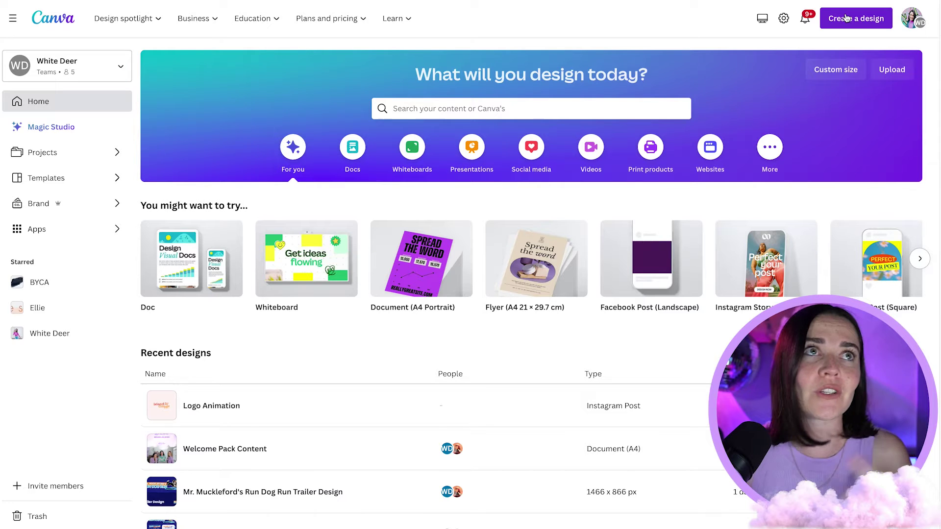
- Create a new square Instagram Post design and collapse its Templates panel
click(846, 18)
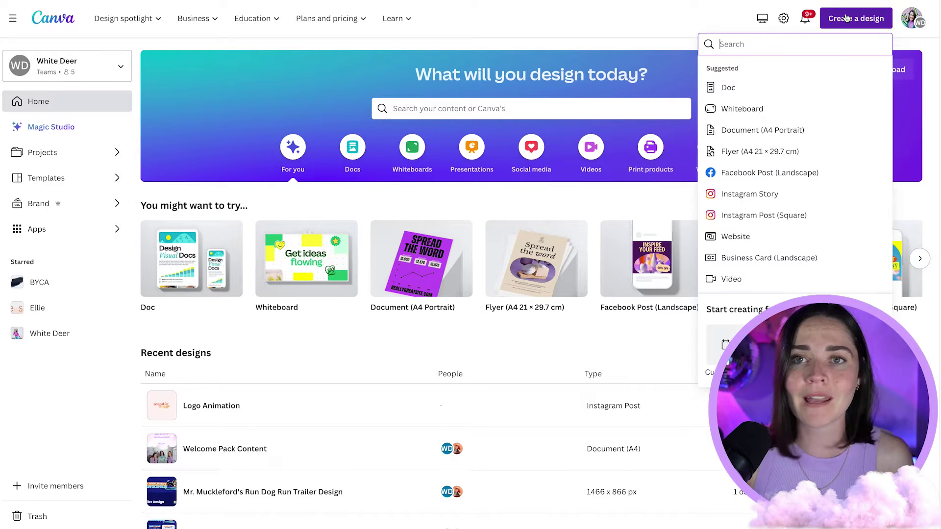
click(774, 215)
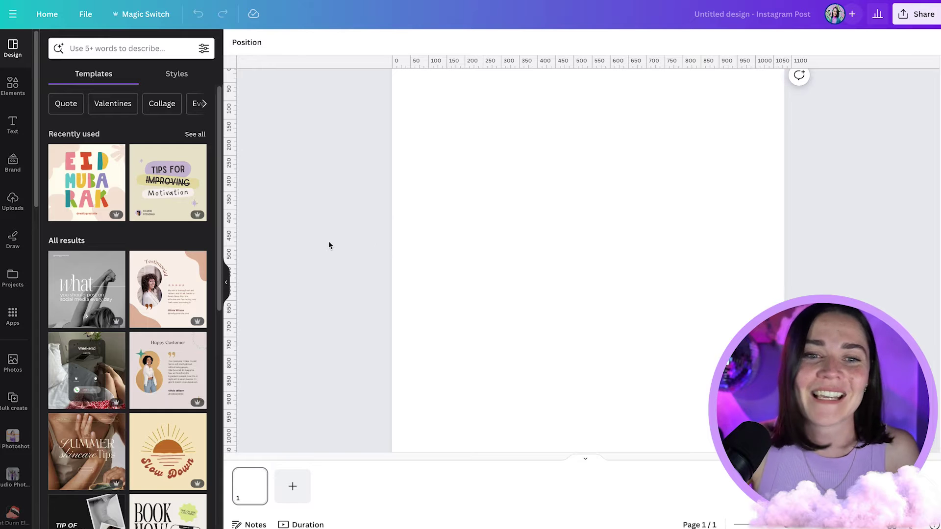
click(230, 276)
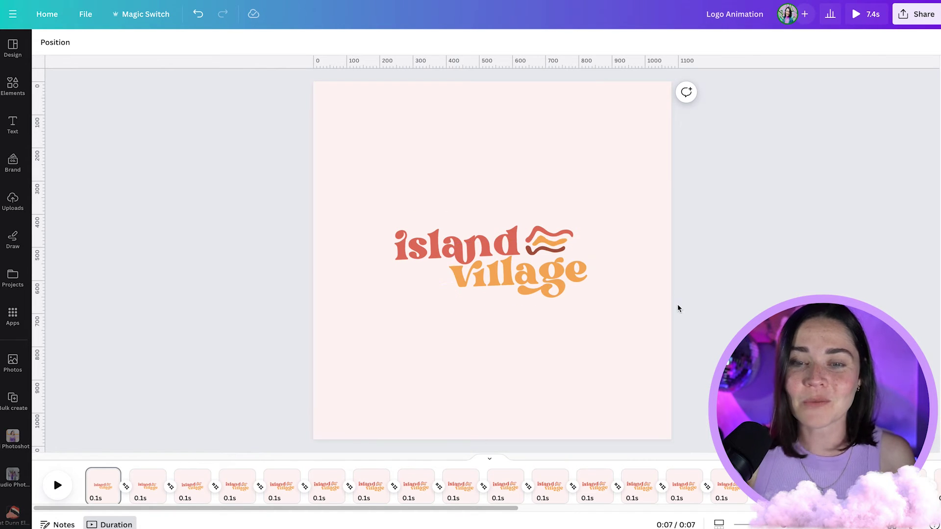
- Paste the three-piece island village logo onto the blank page and enlarge it slightly
drag(679, 308, 475, 228)
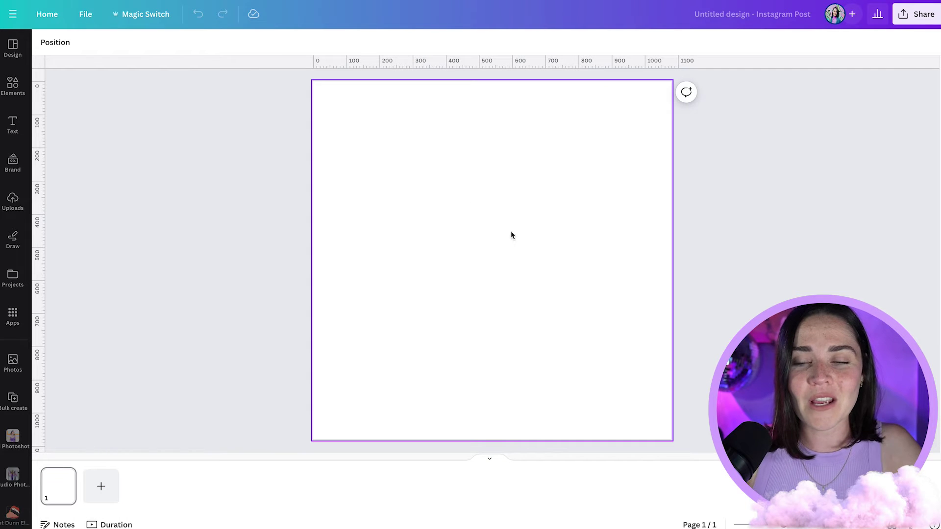
key(ctrl+v)
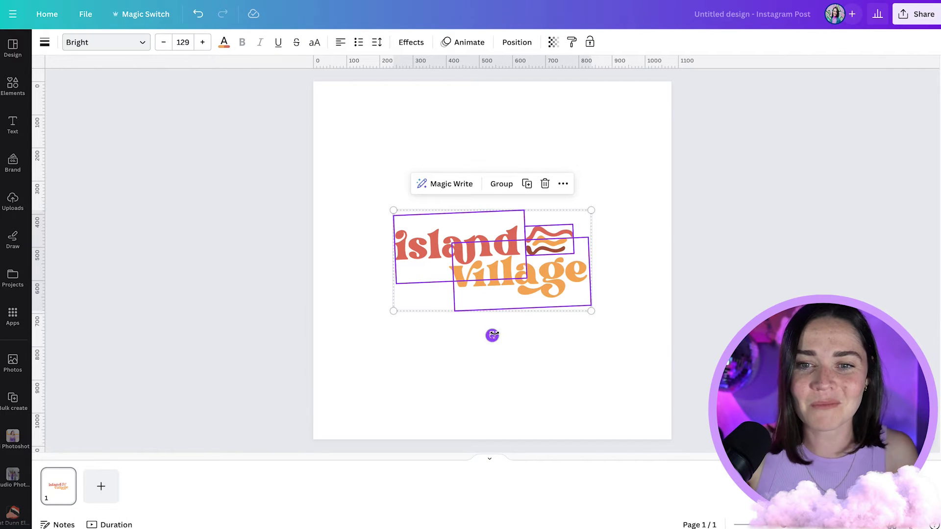
drag(492, 336, 491, 336)
click(626, 351)
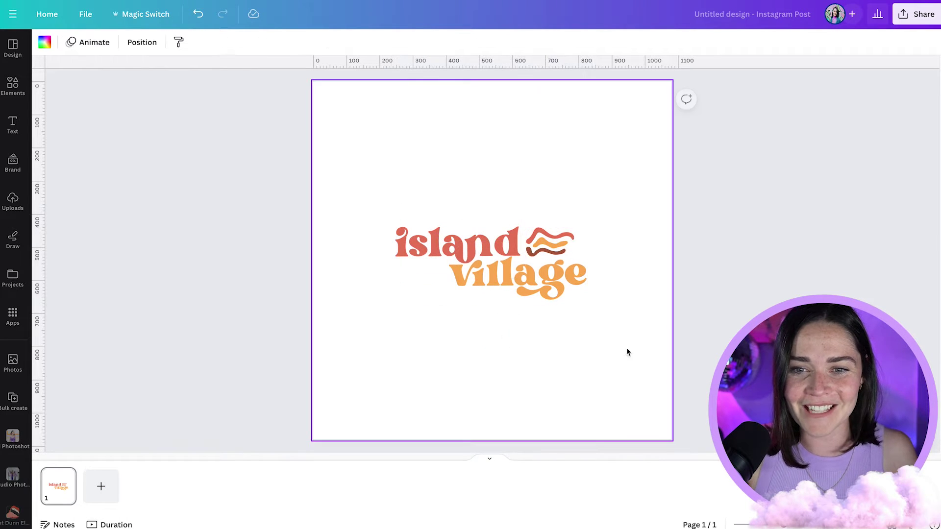
drag(640, 349, 364, 196)
drag(468, 241, 483, 245)
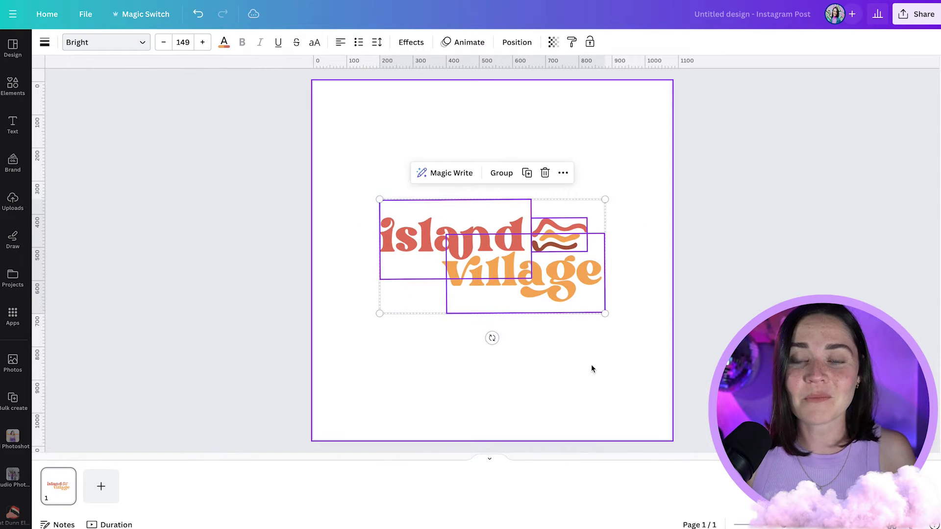
click(592, 369)
- Undo moving the wave graphic above 'island' so it stays beside the word
drag(567, 232, 562, 186)
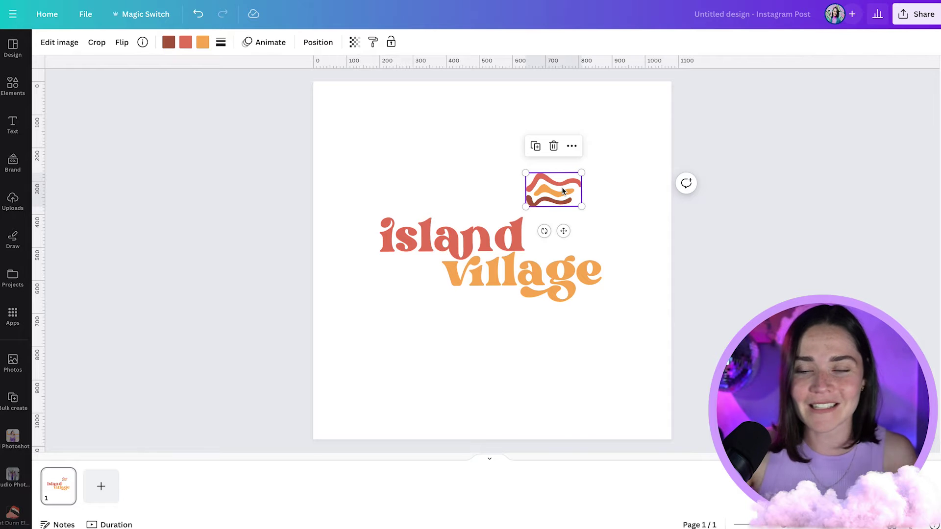
key(ctrl+z)
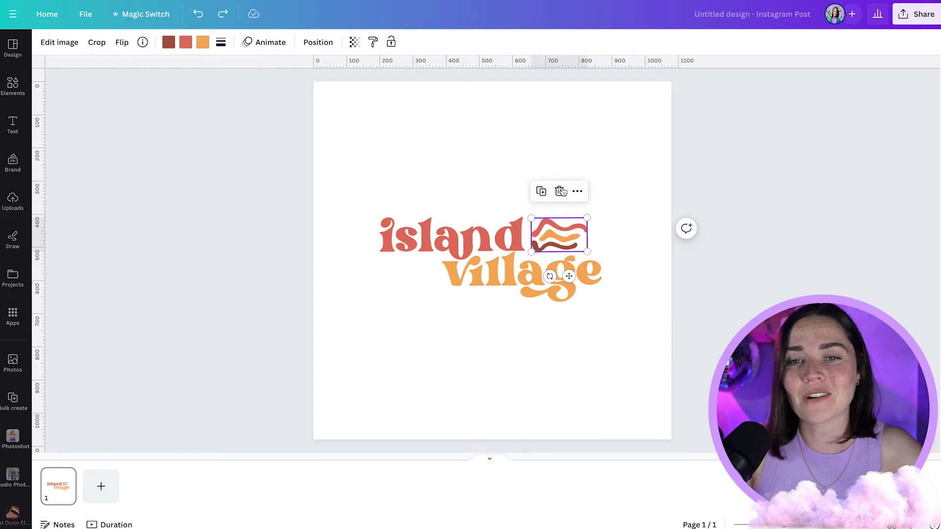
click(437, 228)
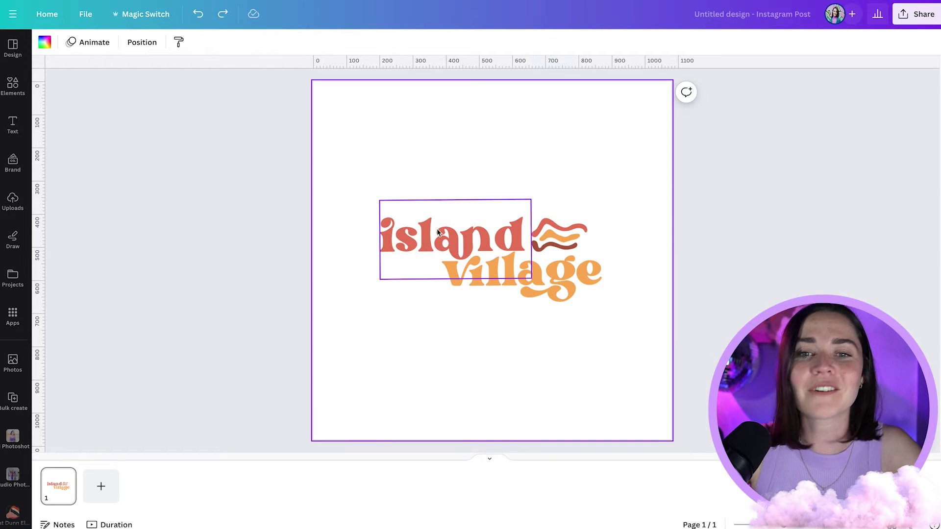
double_click(483, 240)
click(604, 147)
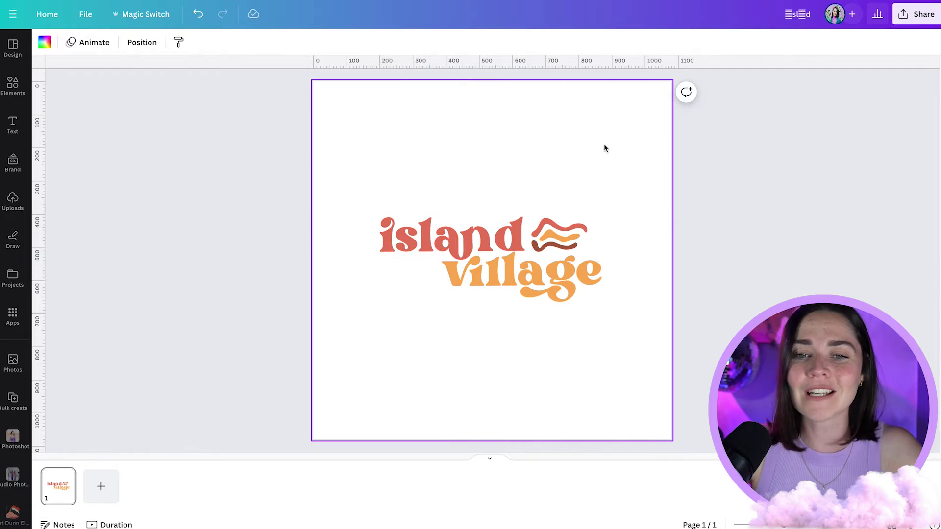
click(561, 169)
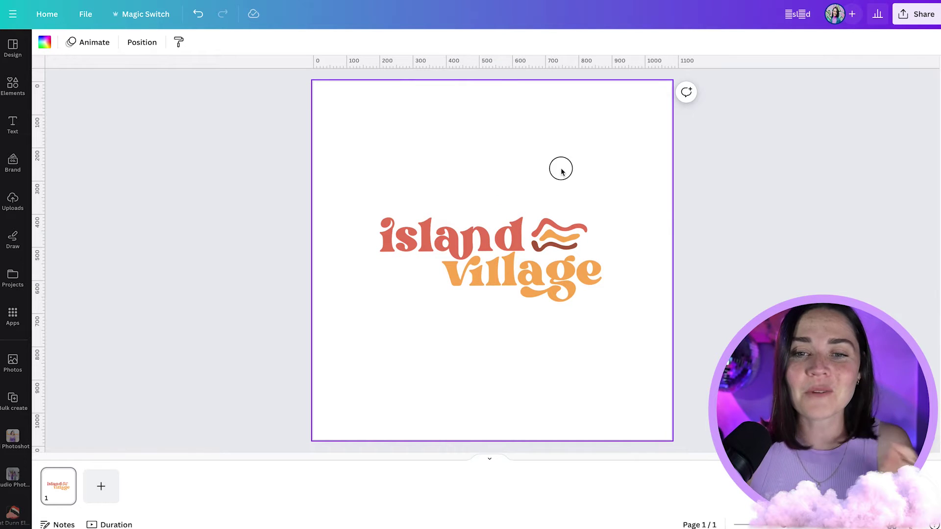
click(275, 182)
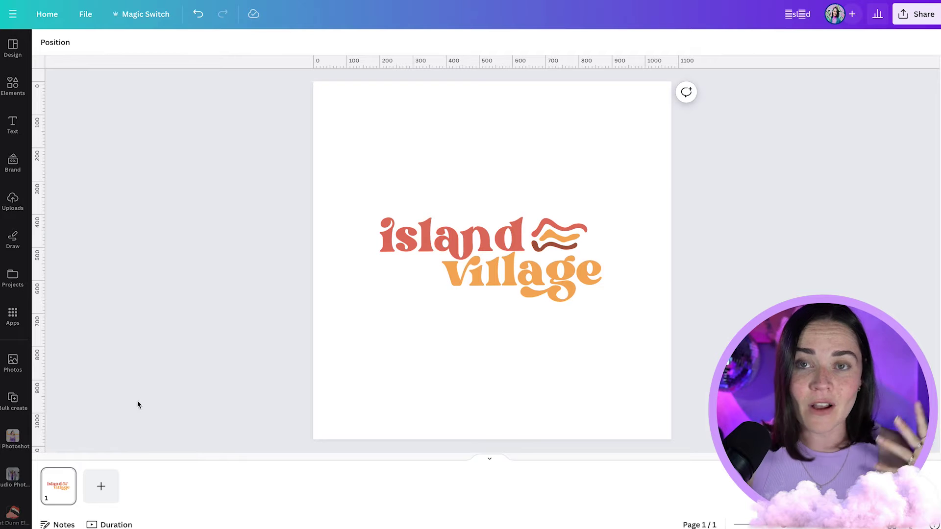
click(400, 368)
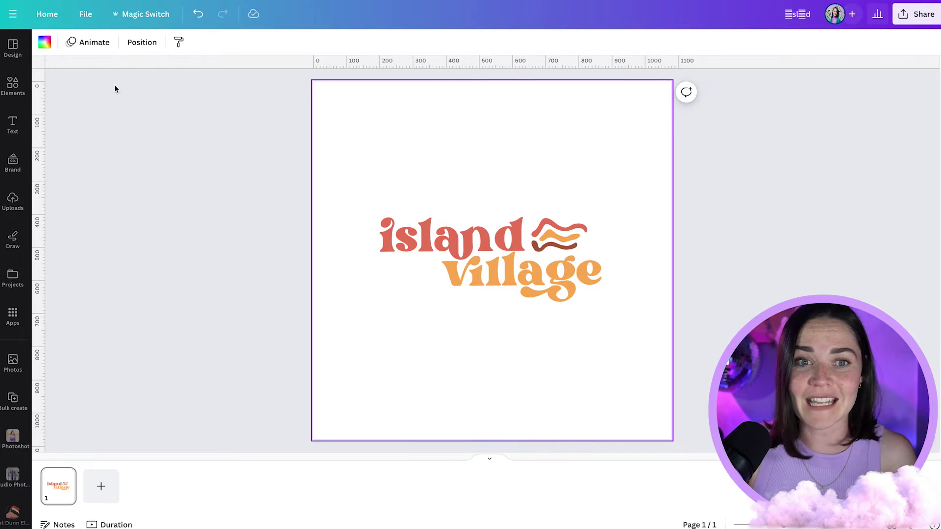
click(90, 43)
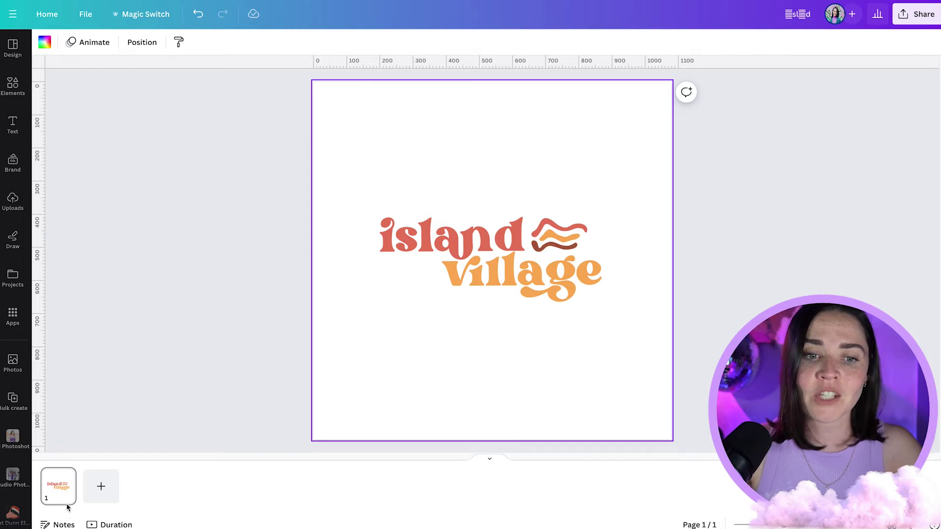
click(68, 506)
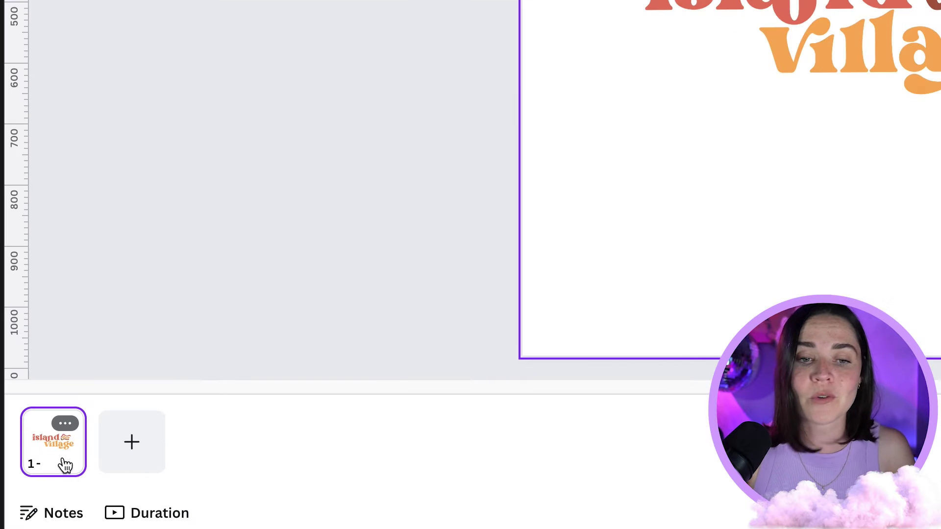
- Duplicate page 1 with Ctrl+D so page 2 carries the same island village logo
click(65, 423)
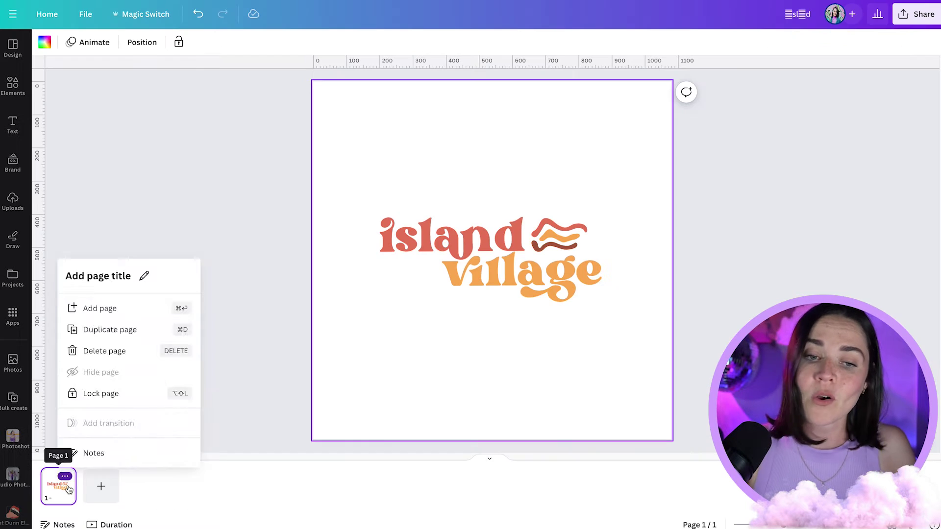
click(73, 448)
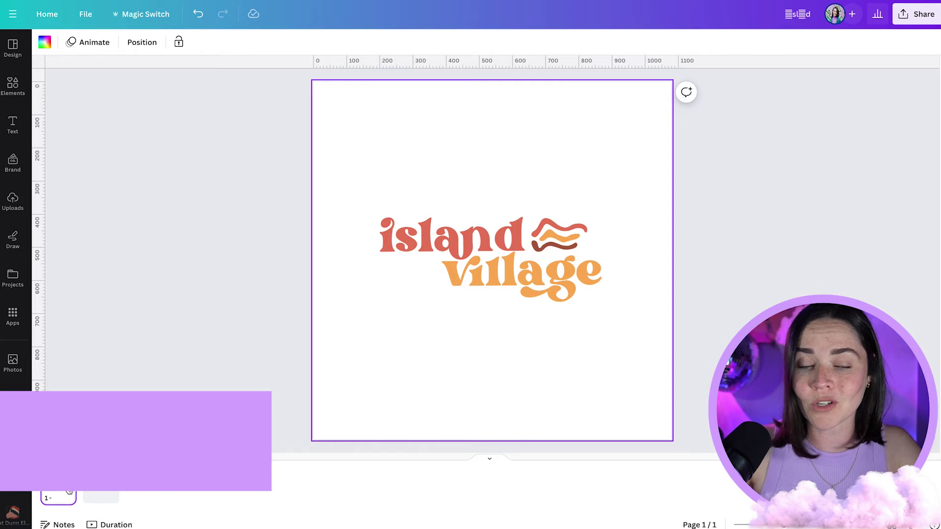
key(ctrl+d)
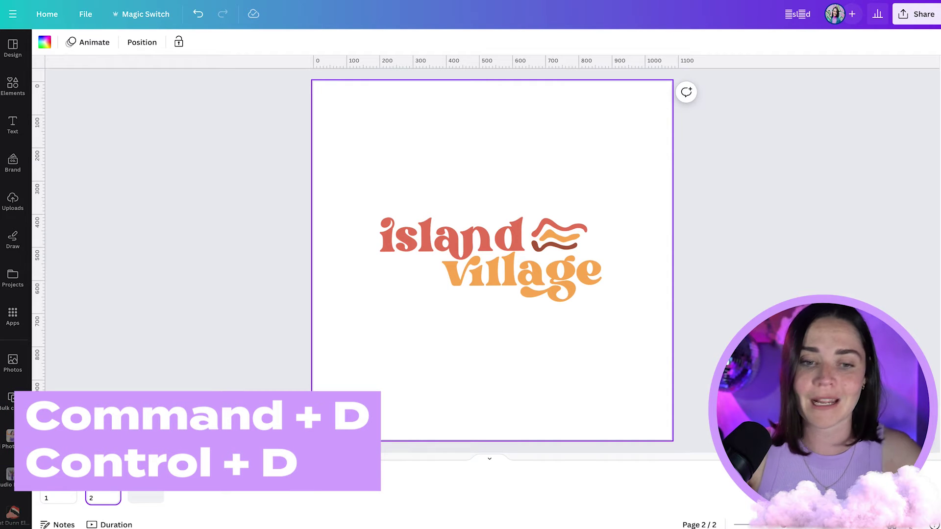
click(69, 499)
click(64, 498)
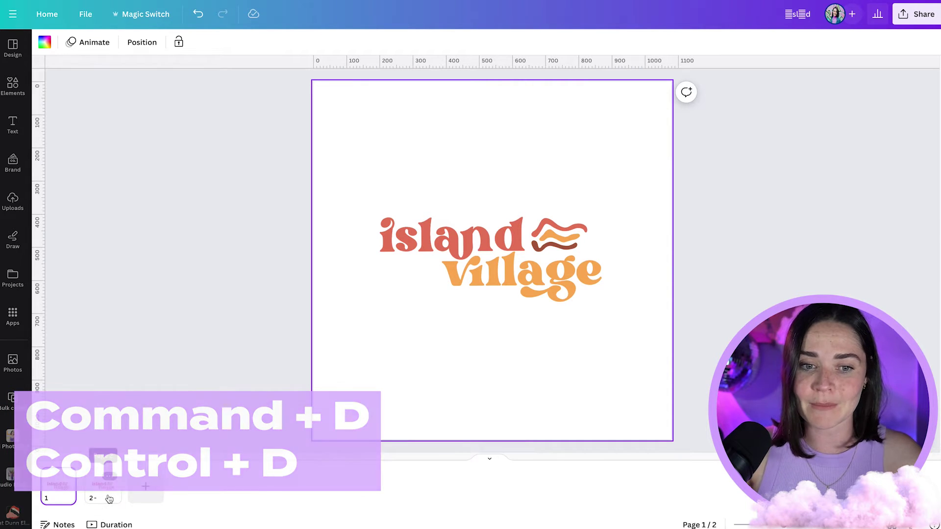
click(106, 499)
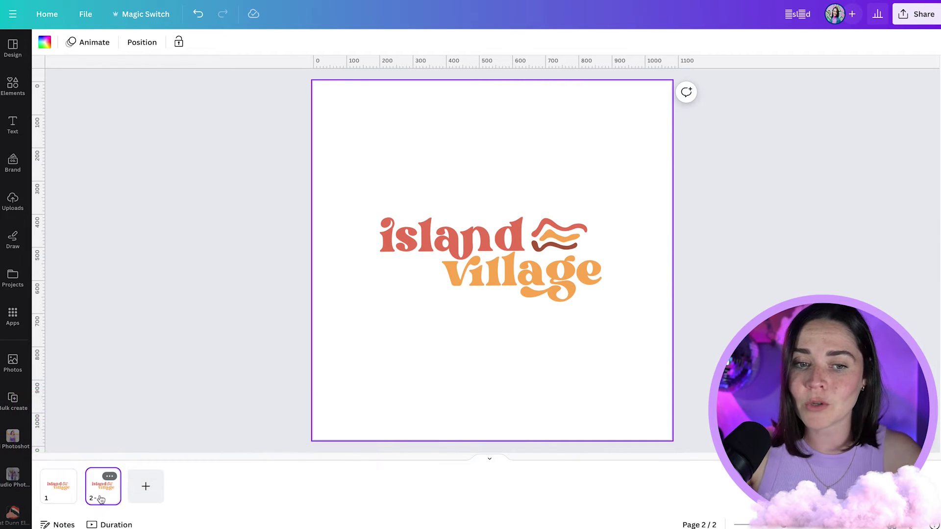
click(490, 459)
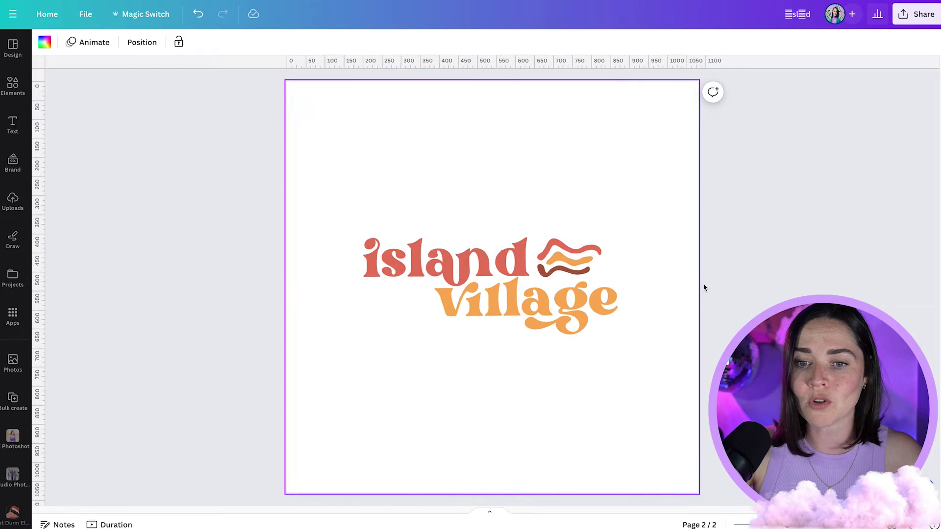
scroll(698, 290, up, 5)
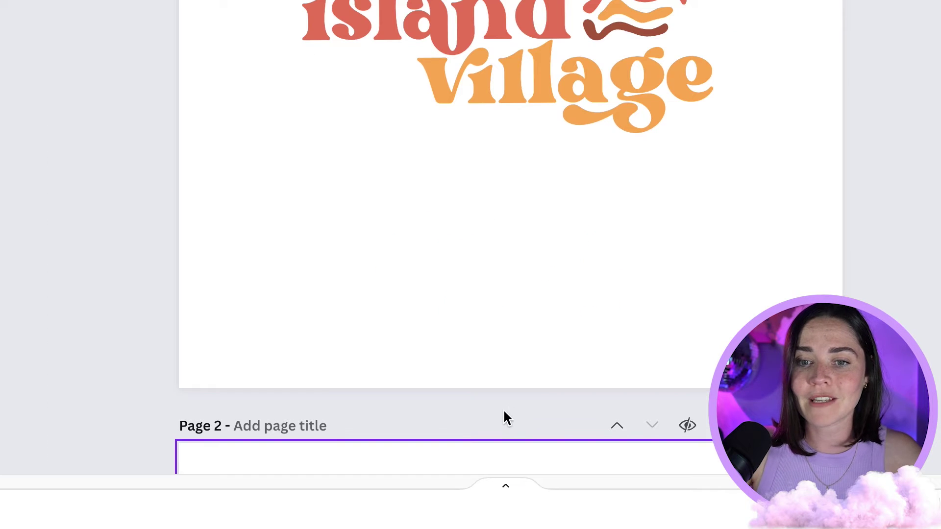
click(510, 488)
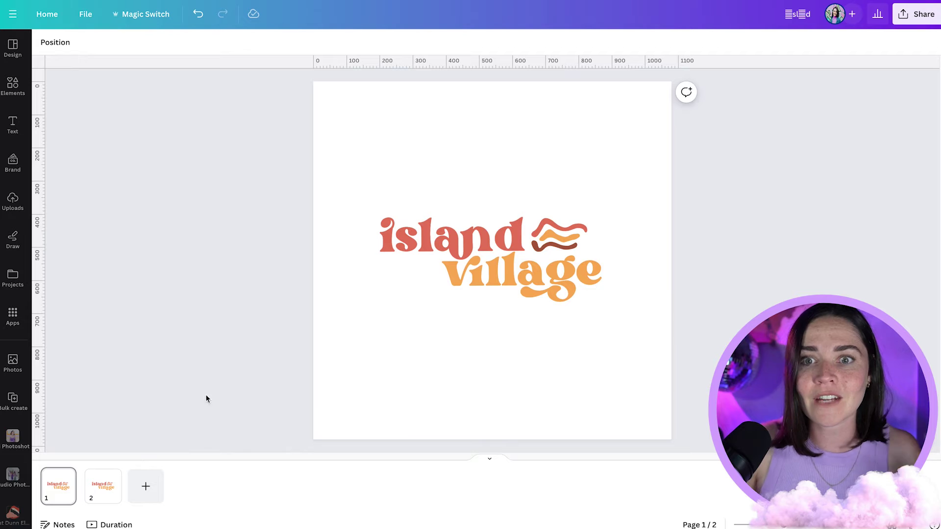
- Search Elements for 'waves' and place a wave graphic below the logo
drag(459, 271, 601, 346)
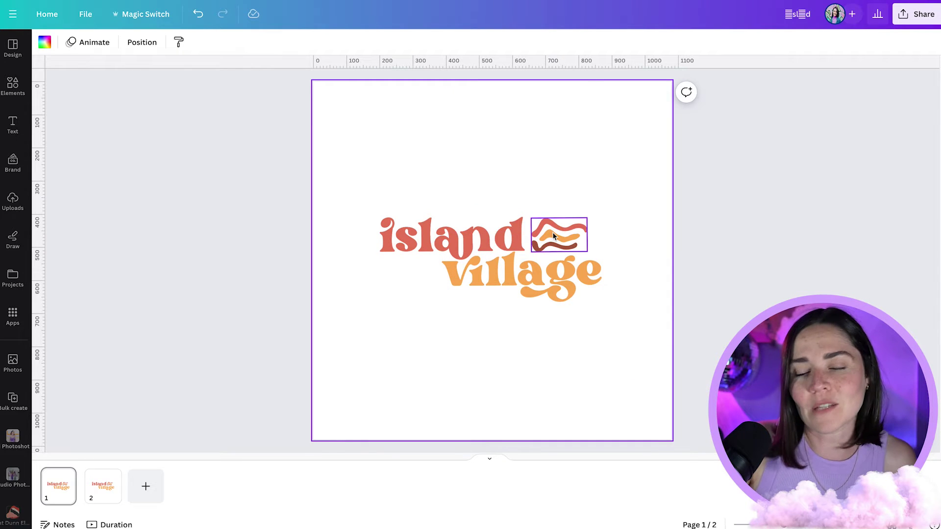
click(611, 351)
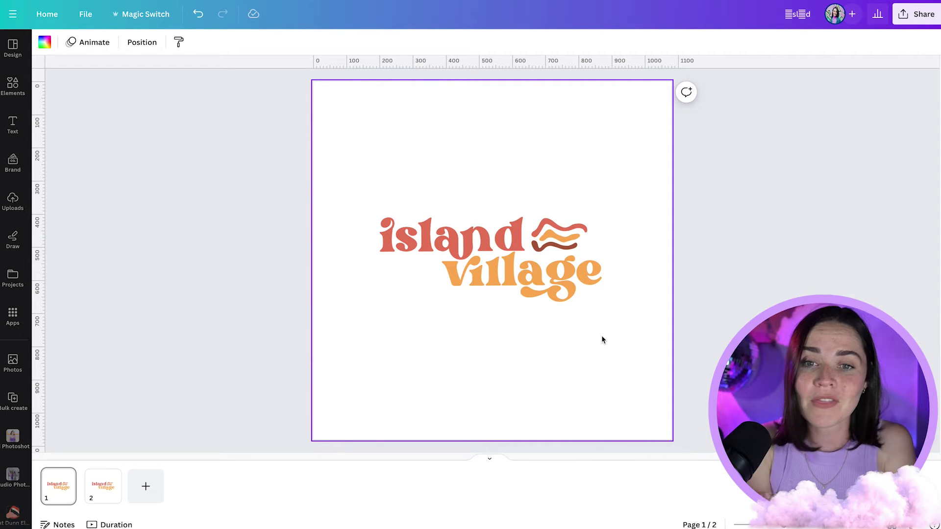
click(46, 92)
click(13, 88)
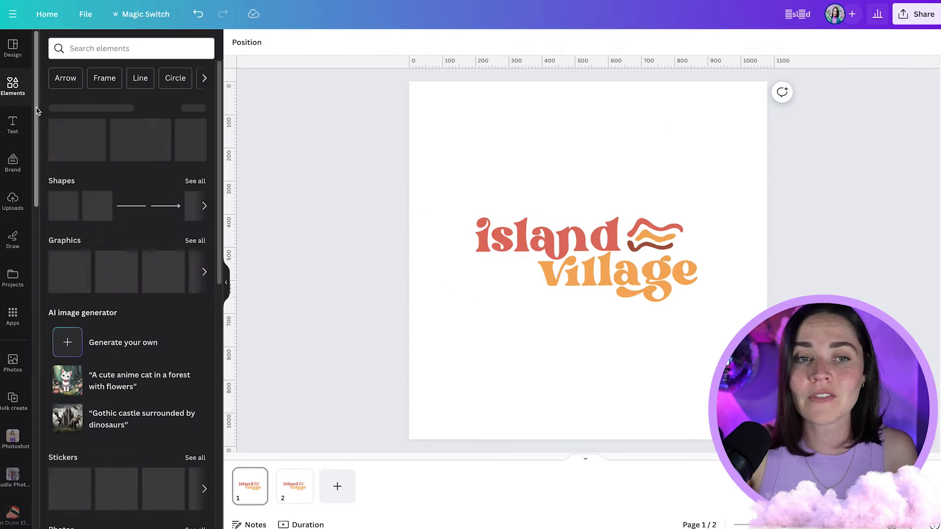
click(123, 48)
text(waves)
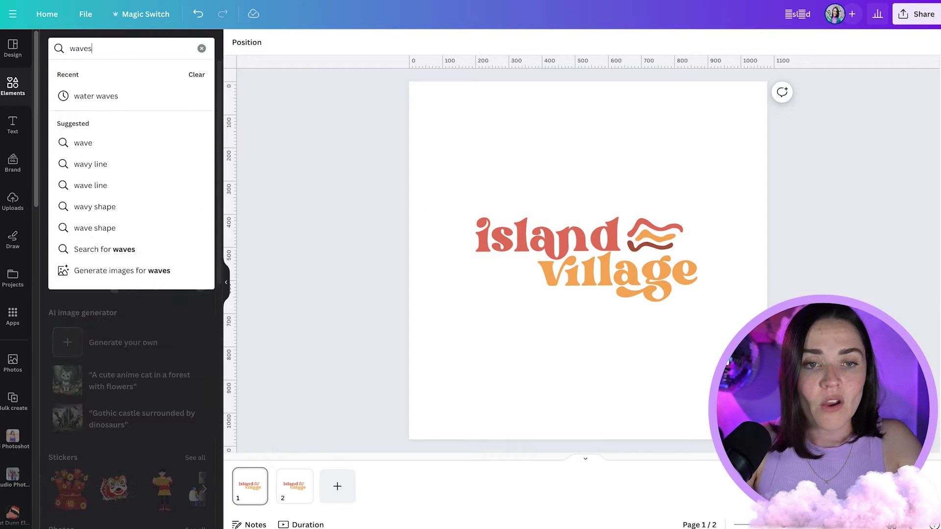
key(Return)
drag(162, 171, 551, 356)
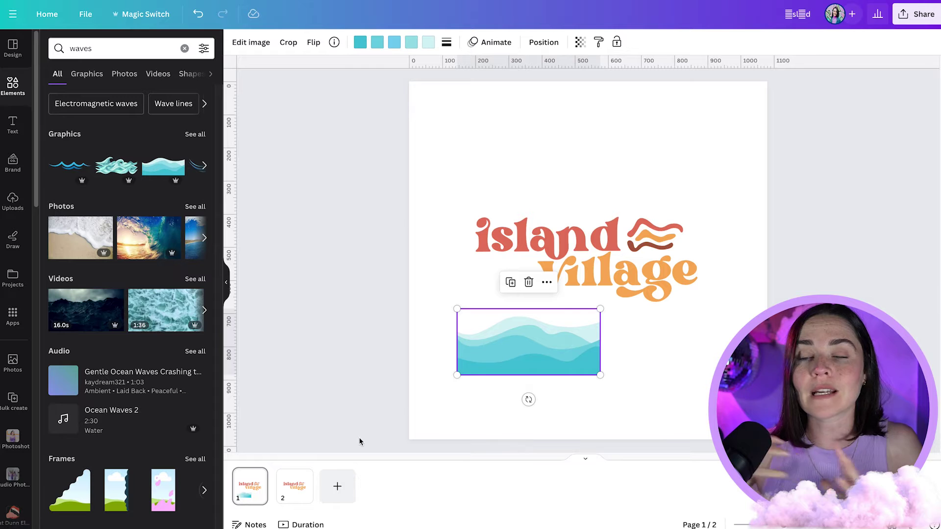
- Change all five of the wave graphic's colours, including teal and light cyan, to white
click(360, 42)
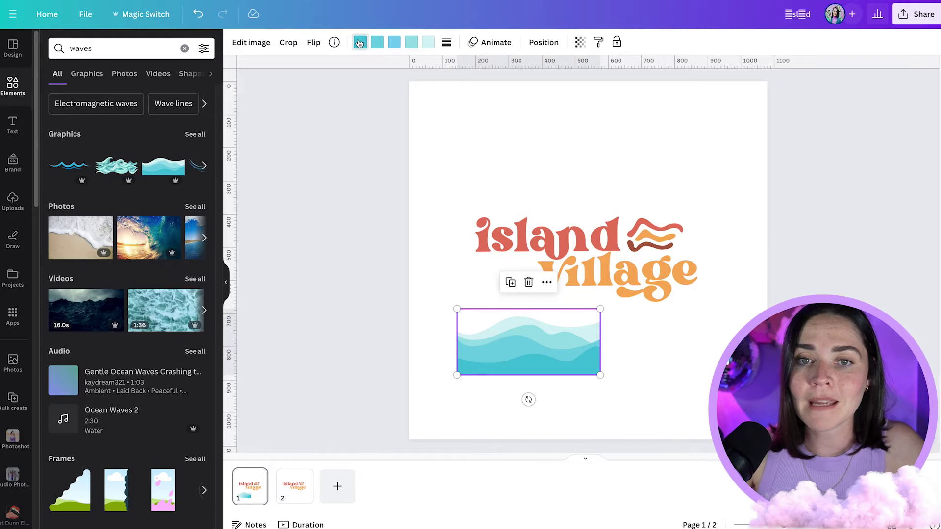
click(138, 135)
click(378, 42)
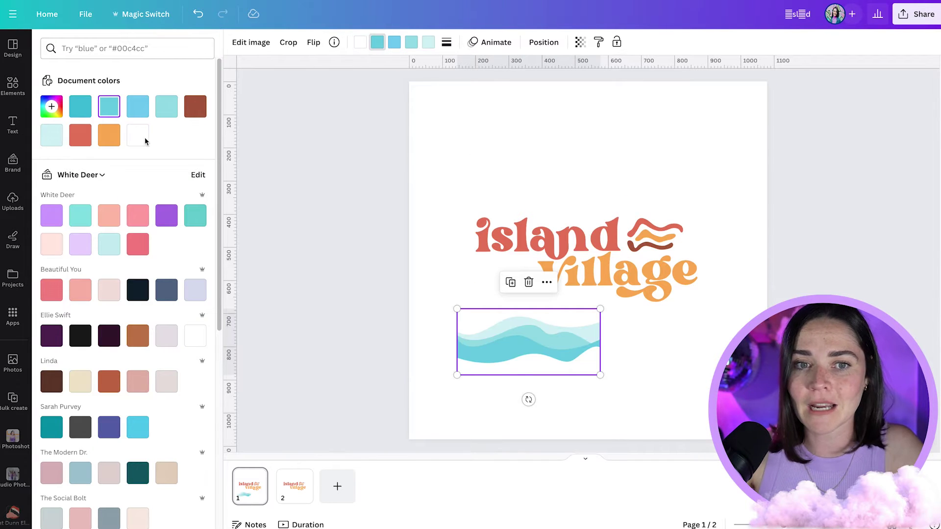
click(138, 135)
click(394, 42)
click(138, 135)
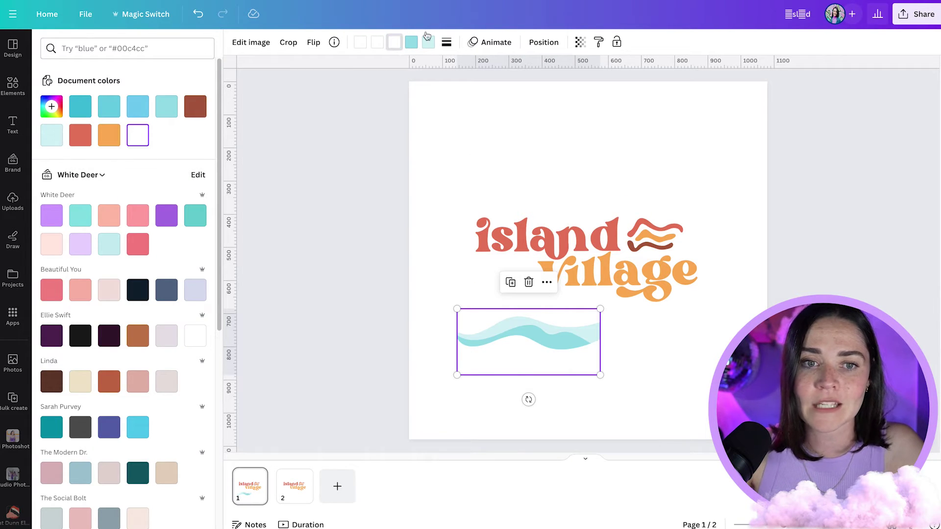
click(417, 45)
click(142, 140)
click(428, 42)
click(138, 135)
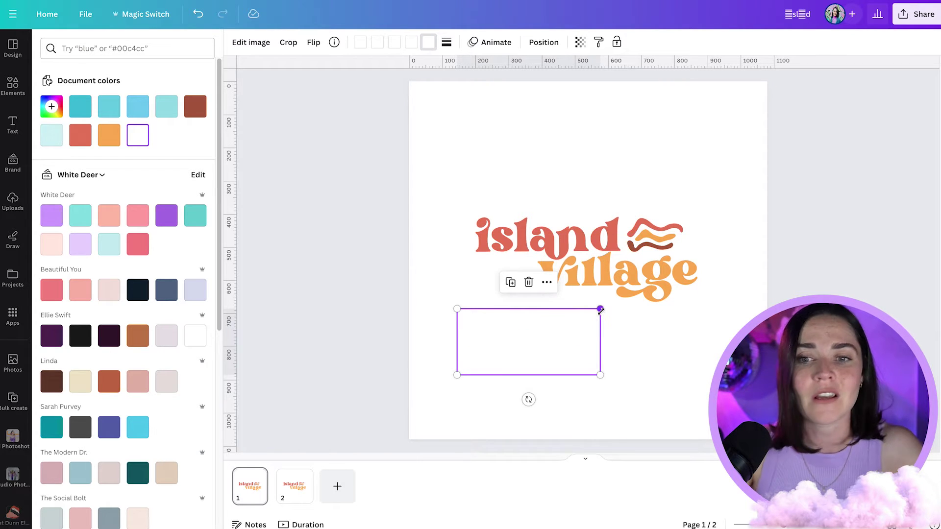
- Enlarge the white wave to cover the word 'village', then delete it from page 1
drag(601, 311, 726, 317)
drag(653, 337, 656, 355)
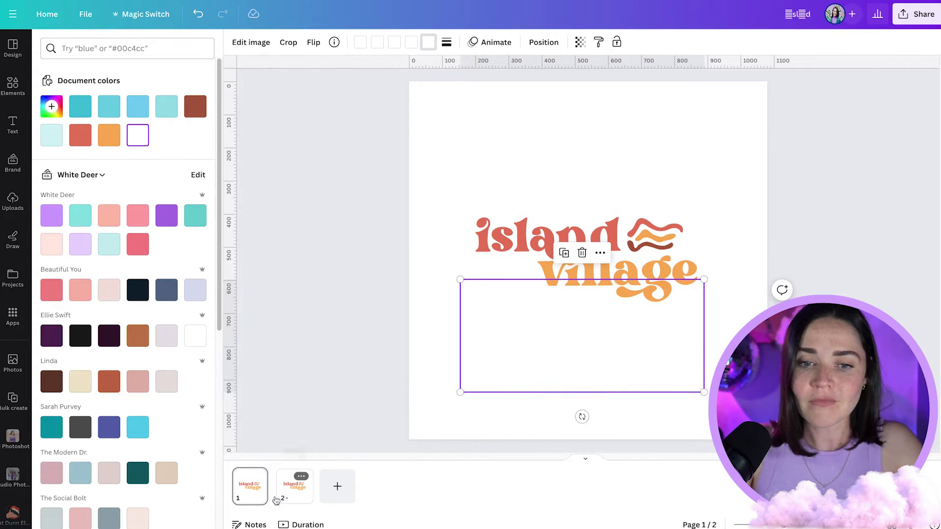
click(260, 492)
click(587, 361)
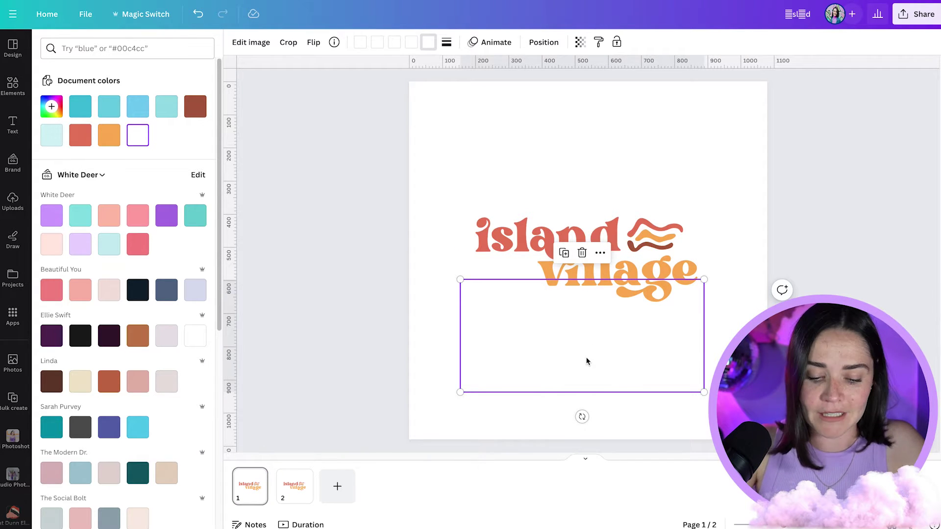
key(Delete)
- On page 2, slide the white shape up to hide part of 'village'
click(250, 498)
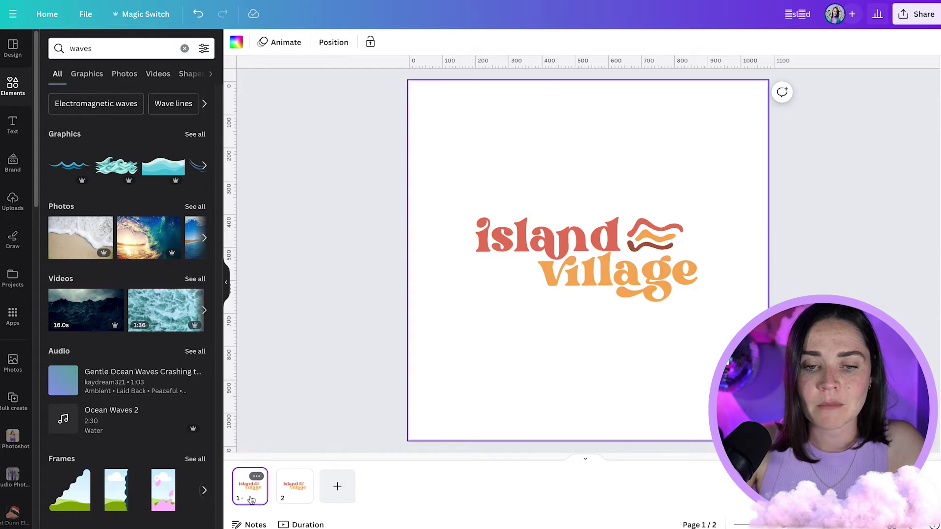
click(294, 488)
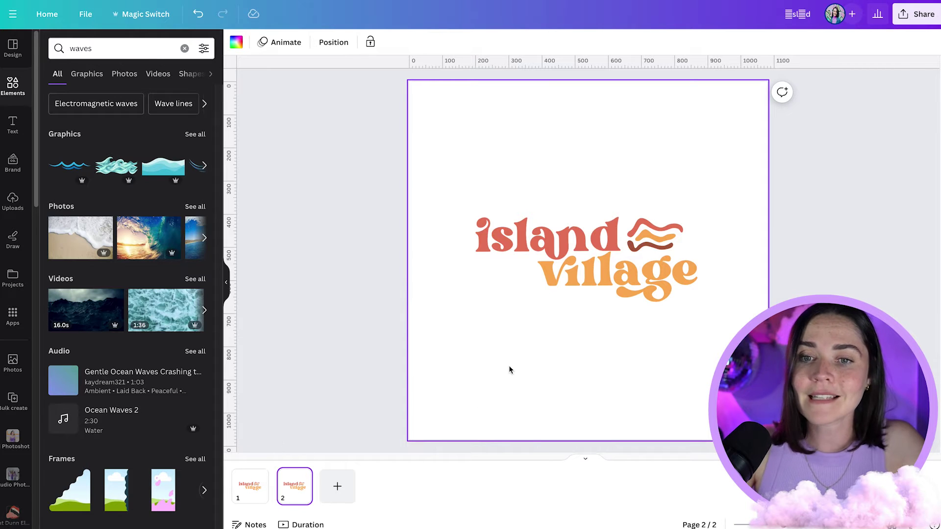
click(671, 346)
drag(670, 344, 672, 325)
click(420, 326)
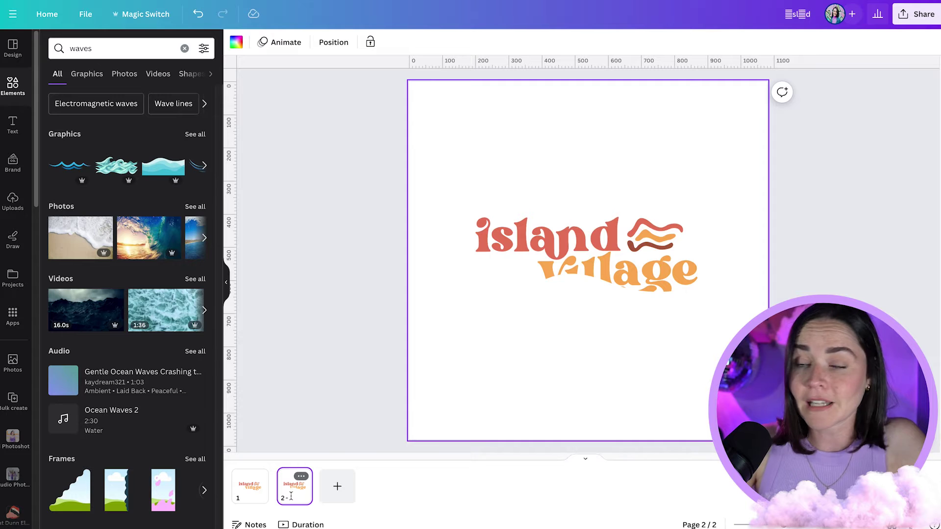
- Duplicate page 2 as page 3, nudging the white shape up-right and tilting it about 6°
key(ctrl+d)
click(597, 330)
drag(596, 330, 684, 327)
drag(659, 389, 652, 391)
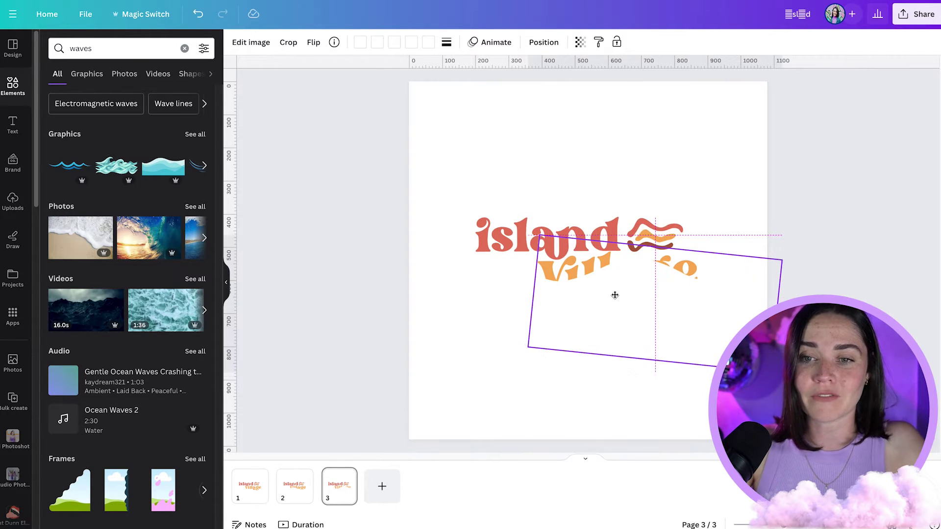
click(426, 289)
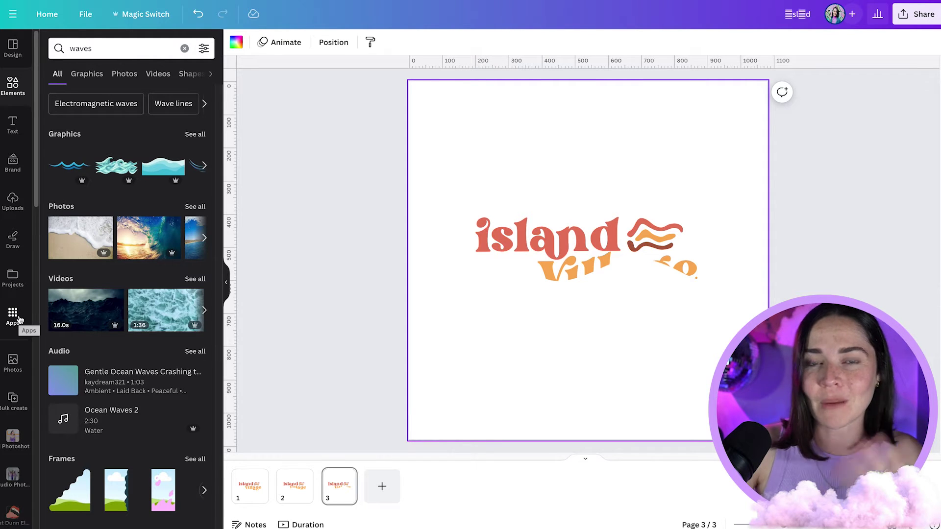
- Create pages 4 and 5 with the shape shifted left over more letters, and empty page 8
click(329, 497)
key(ctrl+d)
drag(607, 311, 570, 295)
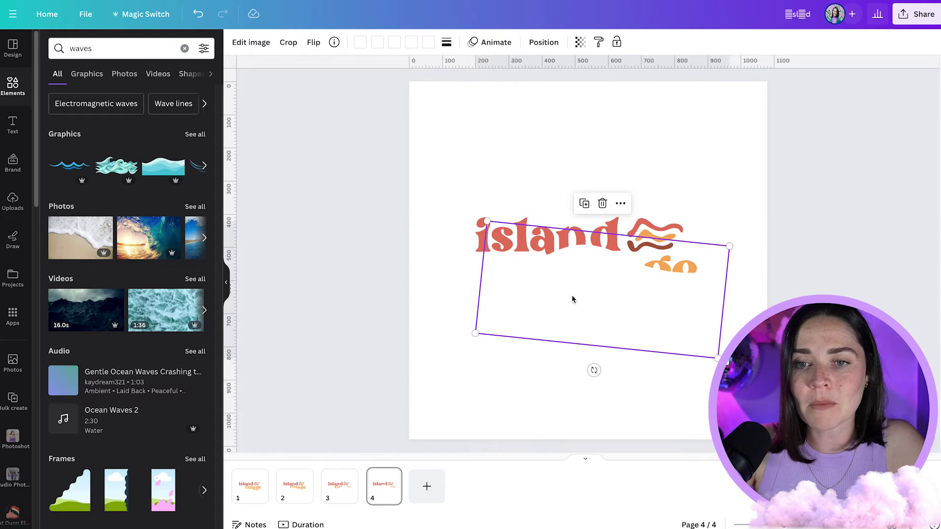
click(388, 490)
key(ctrl+d)
drag(616, 314, 596, 310)
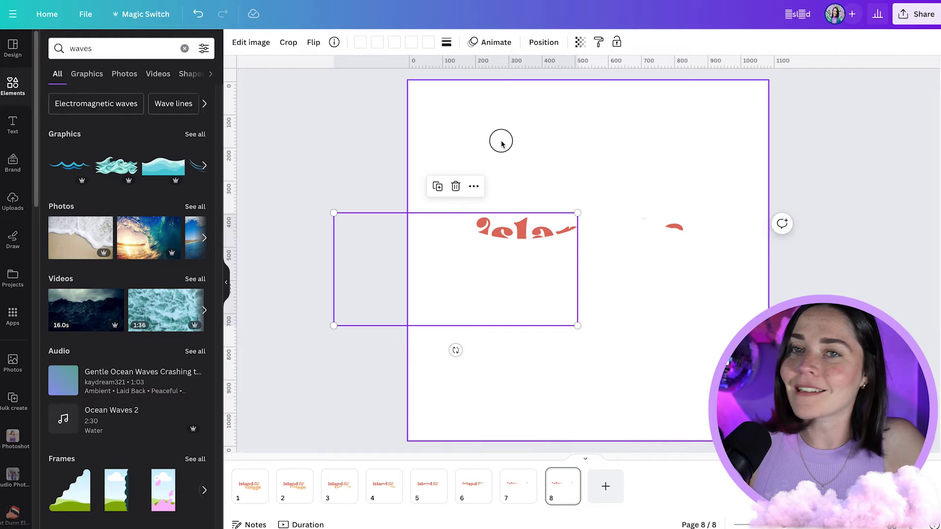
drag(444, 137, 759, 382)
key(Delete)
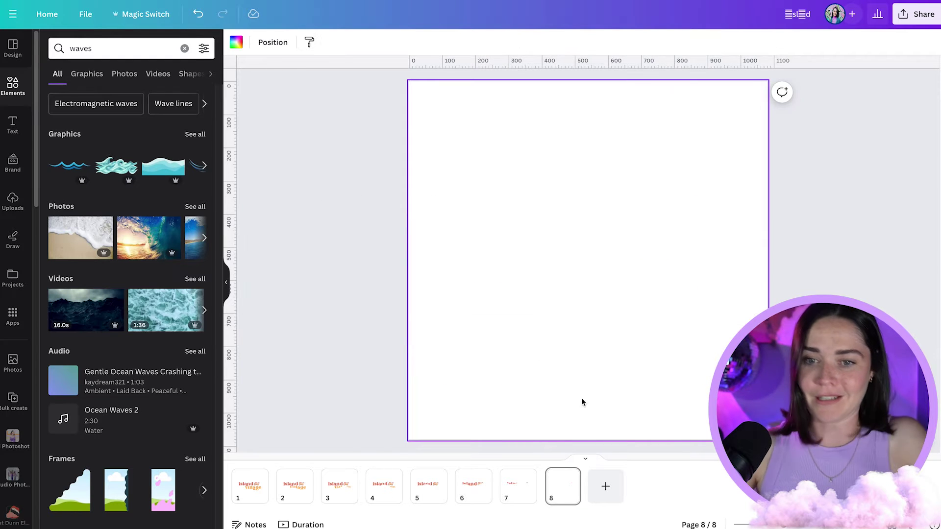
- Step through the pages from page 1 to check the progressive hiding of the logo
click(264, 496)
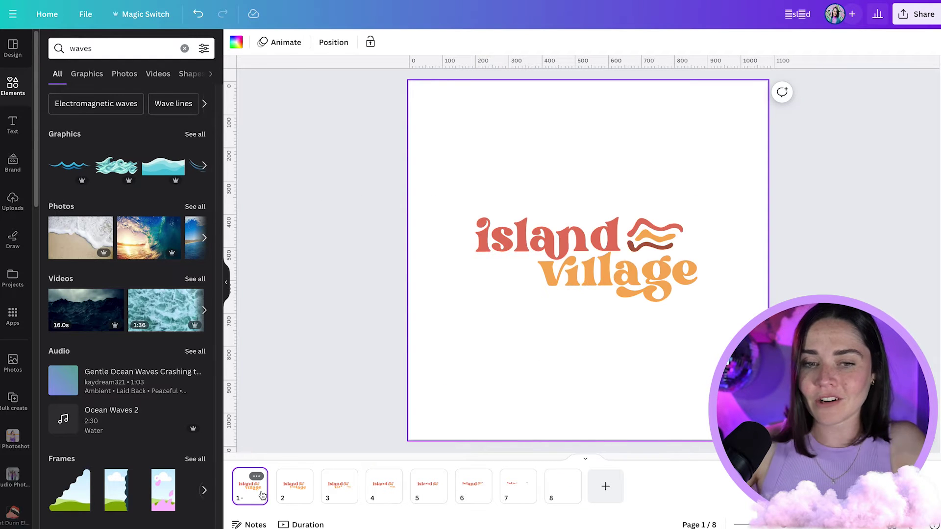
key(space)
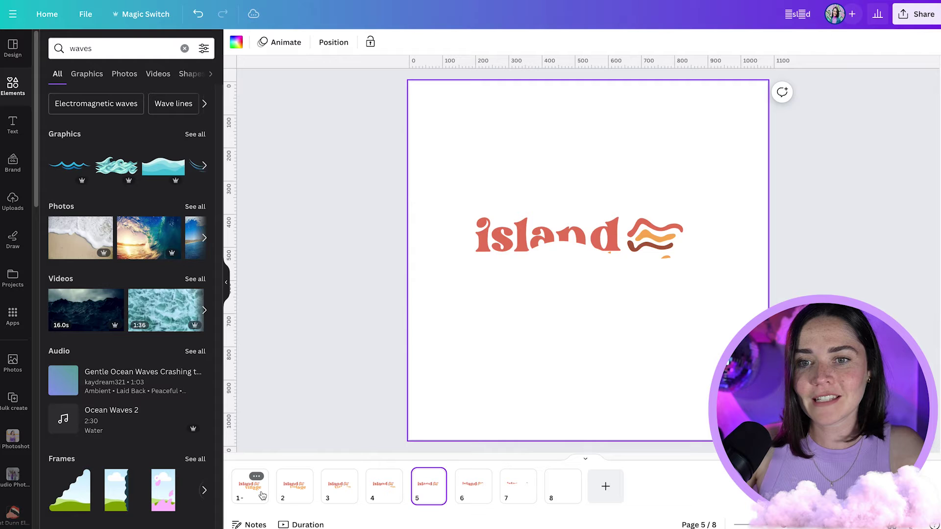
key(Left)
key(Left)
key(Left)
key(Left)
key(Left)
key(Left)
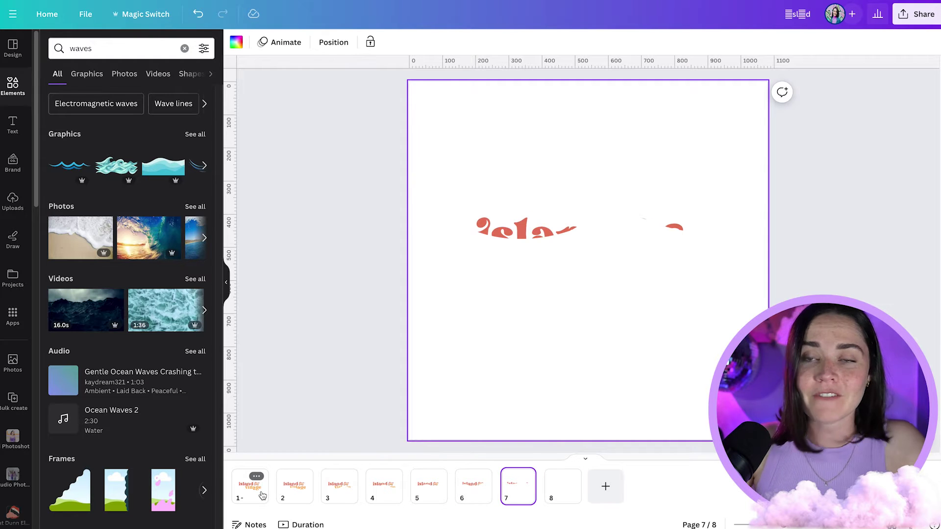
key(Right)
key(Right)
key(Left)
click(262, 496)
key(Right)
key(Right)
key(Right)
key(Right)
key(Right)
key(Right)
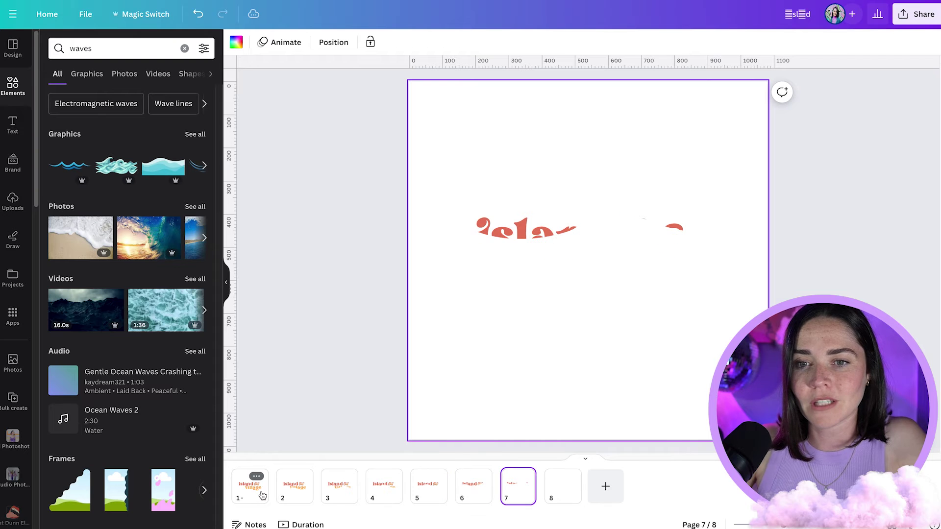
key(Right)
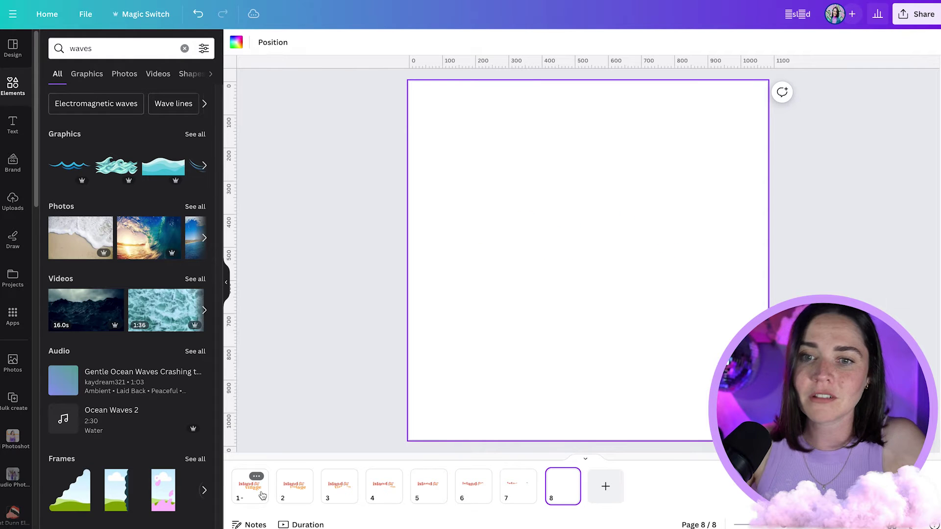
- Go to the blank last page and show the Duration timeline of page lengths
click(262, 496)
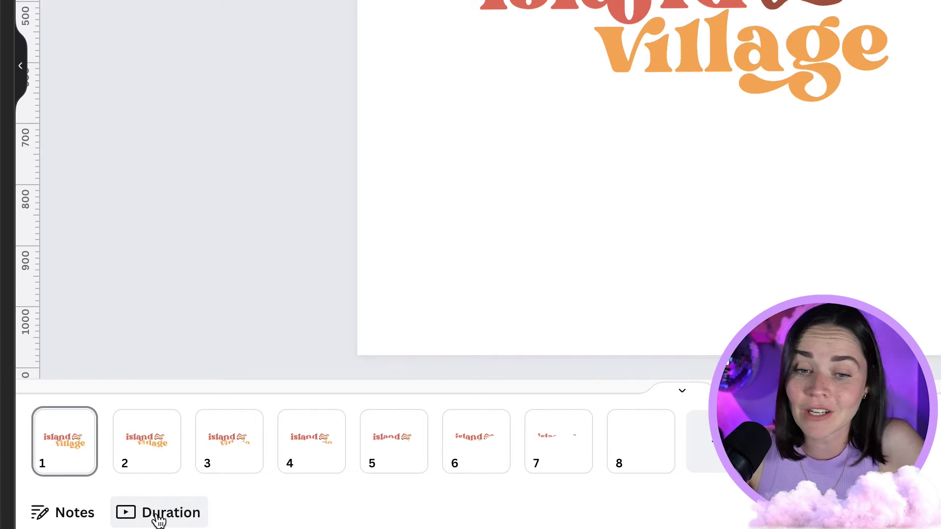
click(159, 514)
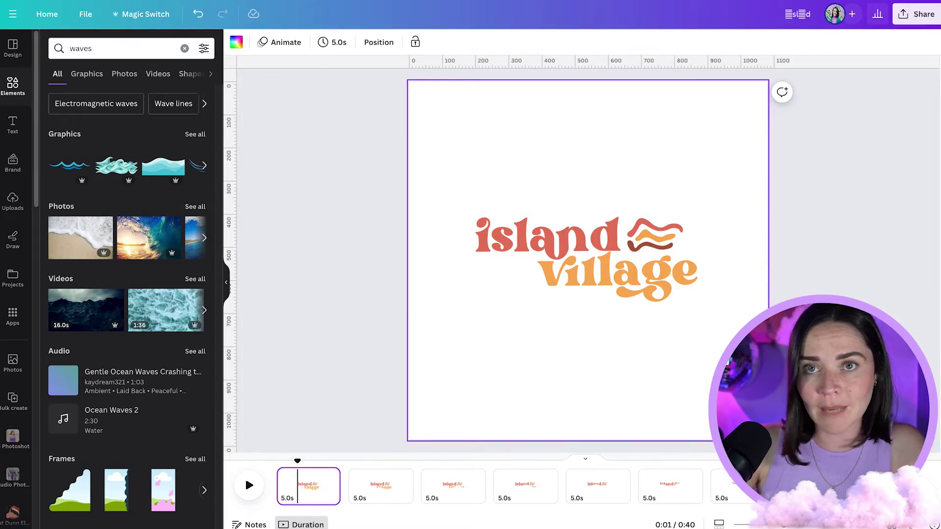
- Set the timing of all eight selected pages to 0.2 seconds and rewind playback to the start
key(ctrl+a)
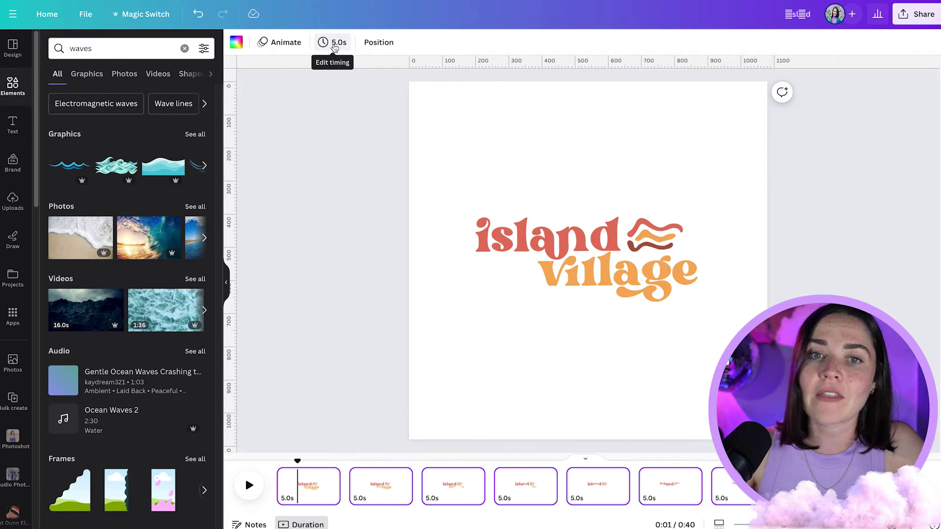
click(335, 45)
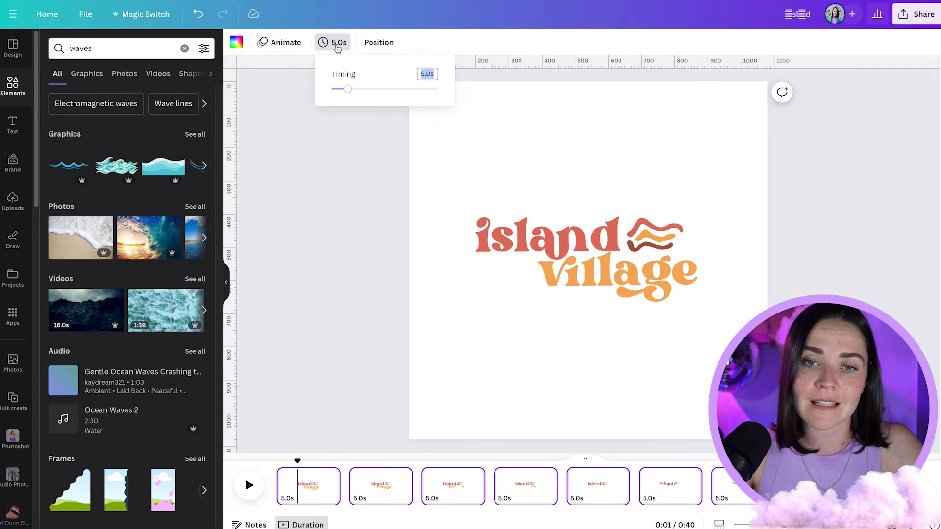
mouse_move(351, 95)
mouse_down()
mouse_move(372, 89)
mouse_move(342, 90)
mouse_up()
click(428, 73)
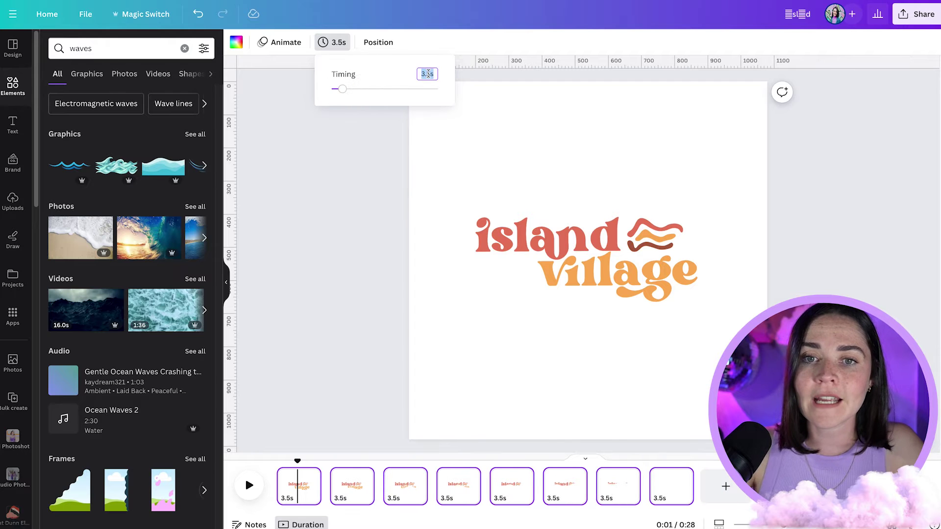
text(0.2)
key(Return)
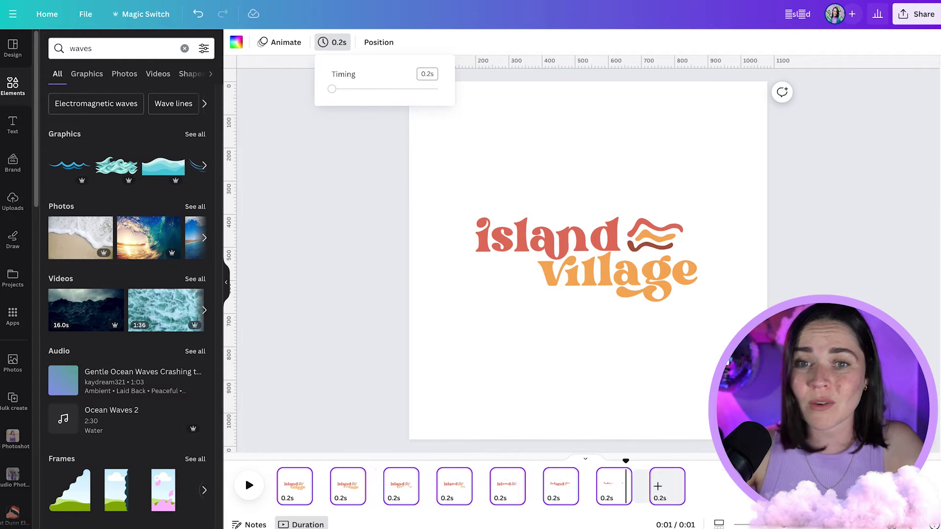
click(333, 420)
click(328, 416)
click(274, 477)
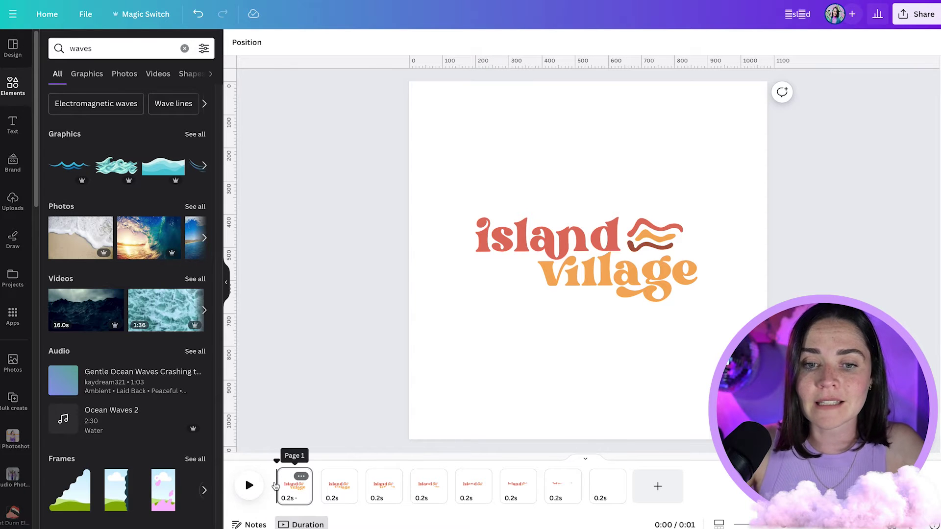
- Apply a 0.05-second Match & Move transition across all eight pages and play the preview
click(249, 486)
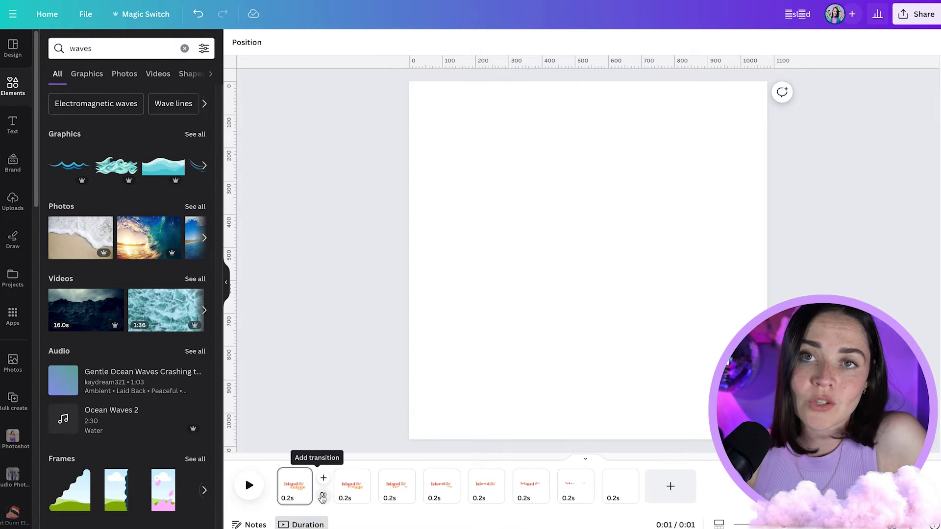
click(321, 496)
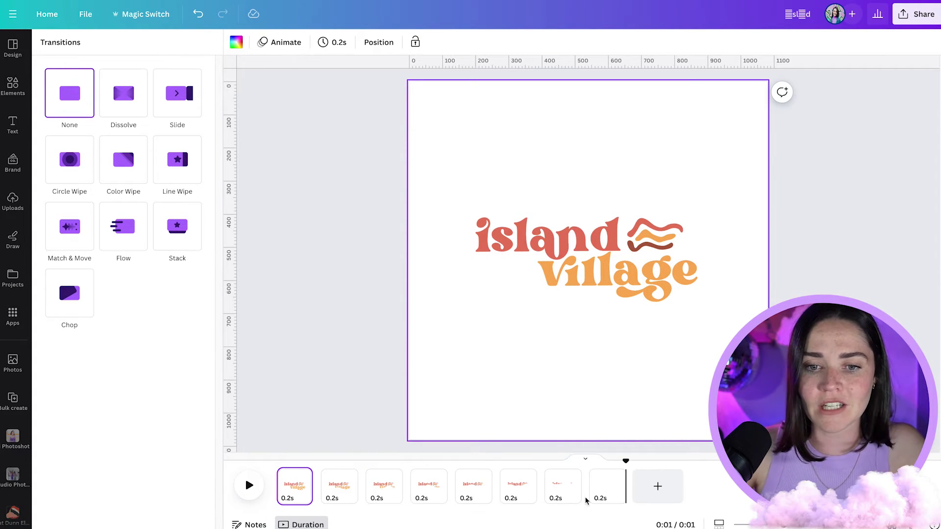
shift+click(609, 499)
click(71, 233)
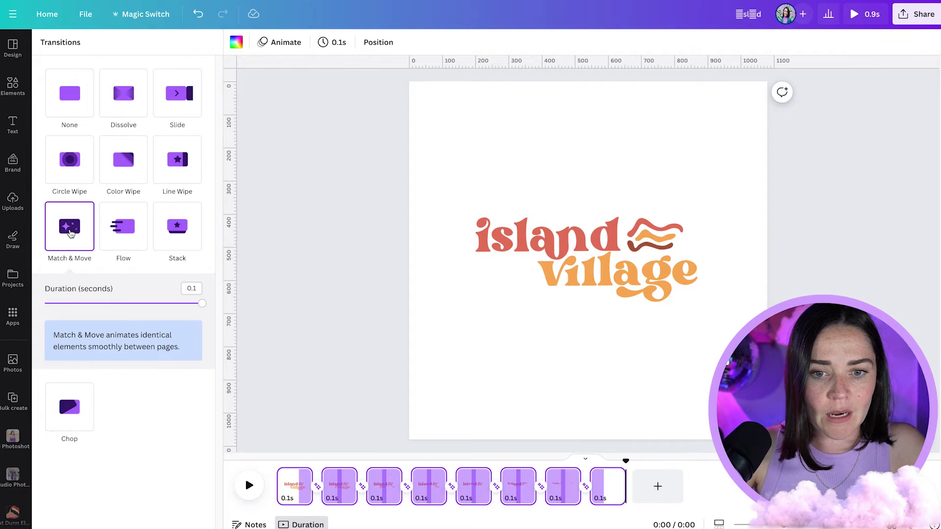
drag(202, 305, 115, 303)
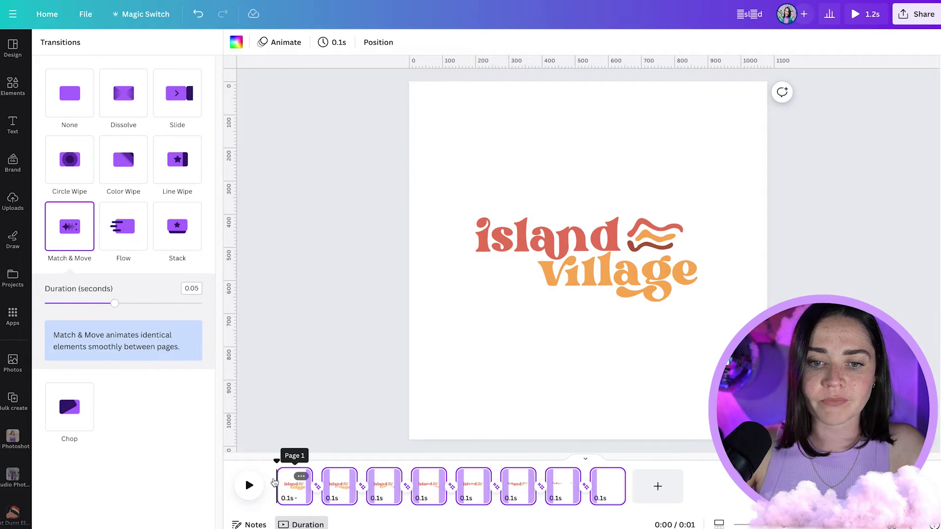
key(space)
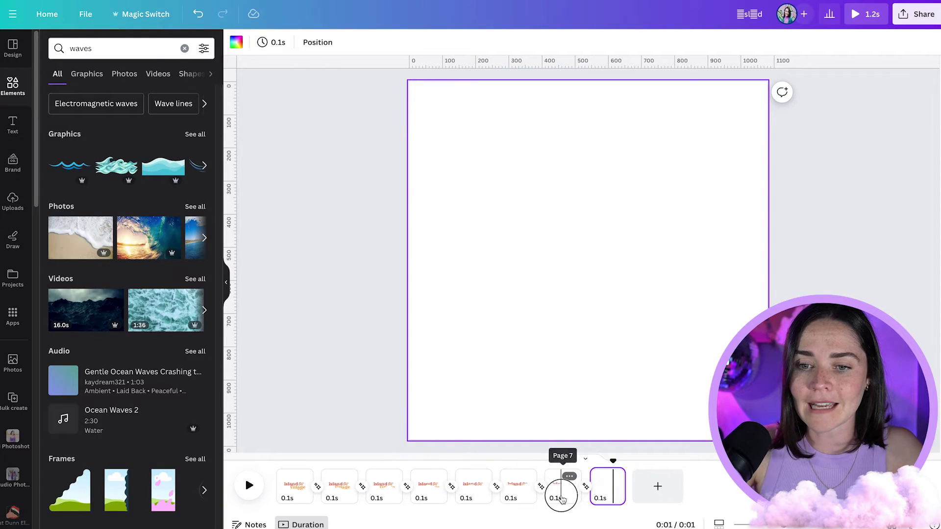
- Drag copies of pages 7 and 6 to the end of the timeline
click(559, 497)
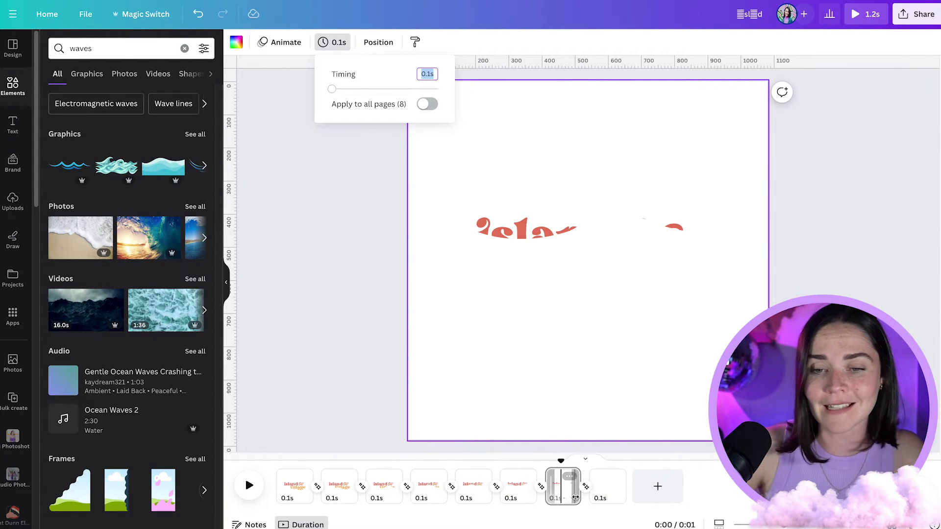
click(575, 497)
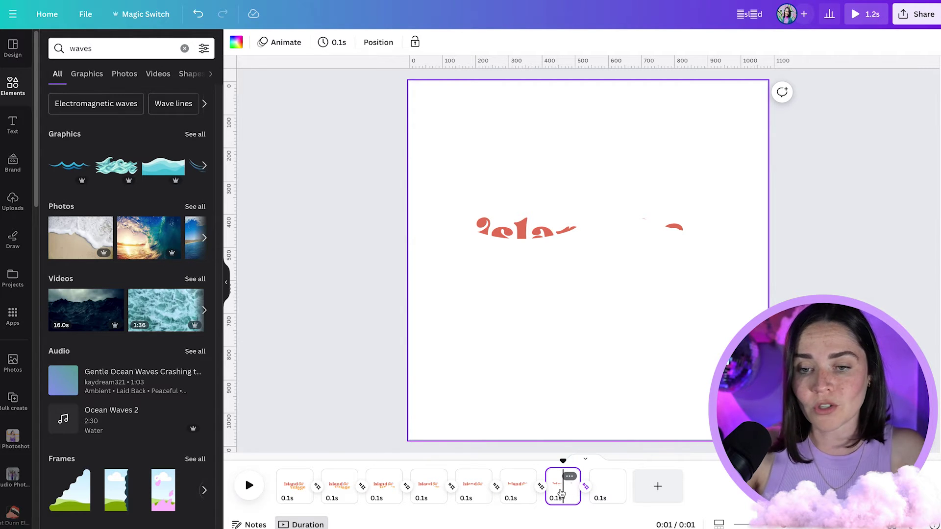
drag(562, 492, 632, 493)
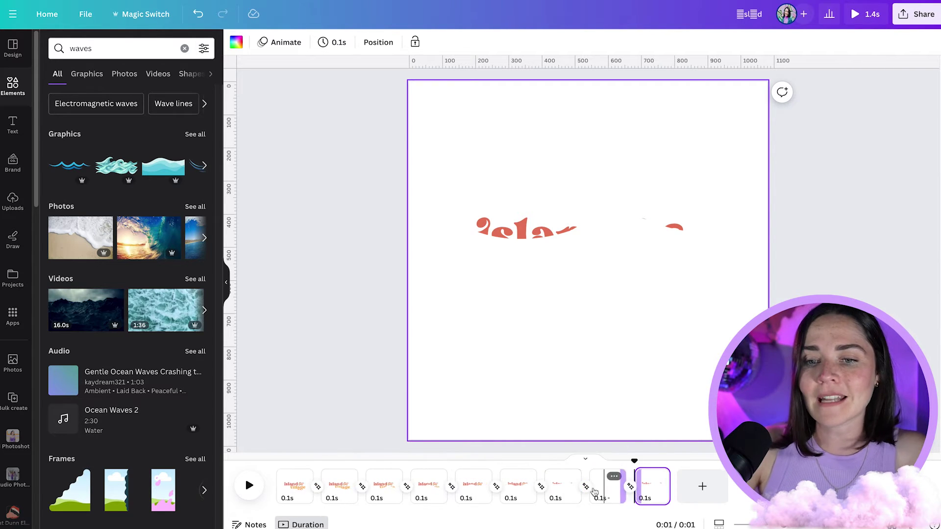
click(564, 492)
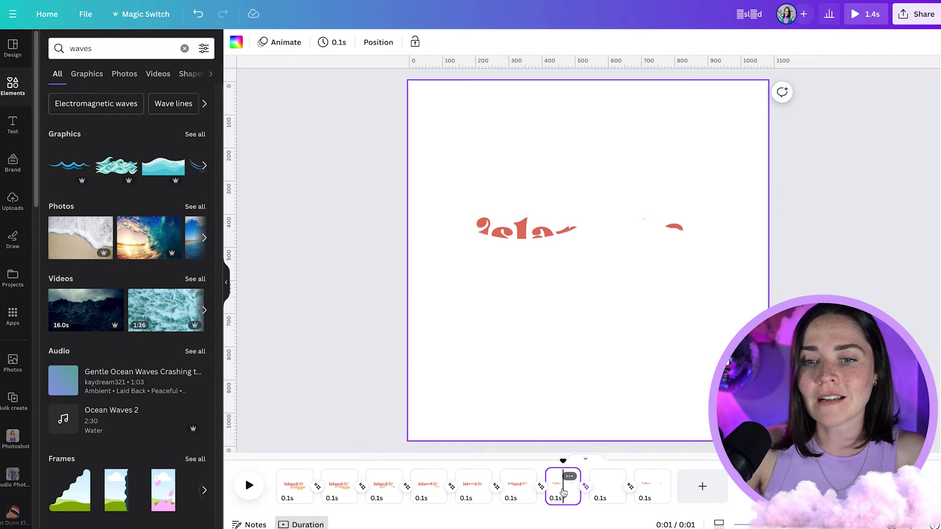
click(654, 485)
click(612, 496)
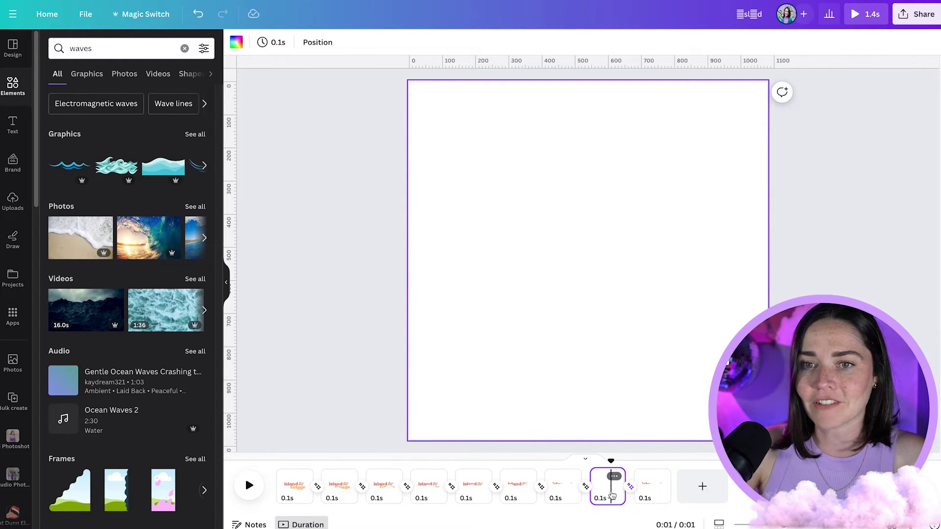
click(520, 496)
drag(521, 497, 666, 489)
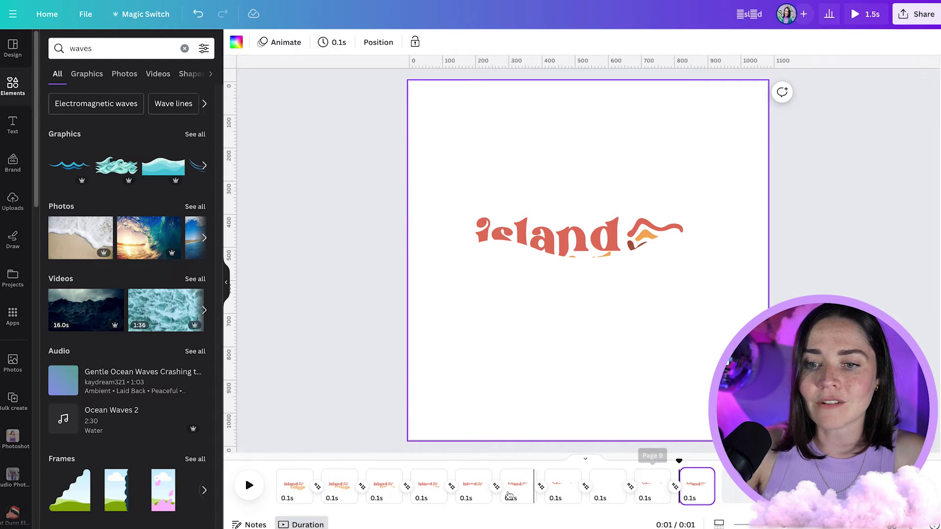
- Add copies of pages 5, 4 and 3 after them, bringing the animation to 2.0 seconds
click(477, 496)
drag(477, 497, 663, 493)
click(428, 486)
drag(427, 488, 735, 495)
click(375, 496)
drag(375, 496, 343, 487)
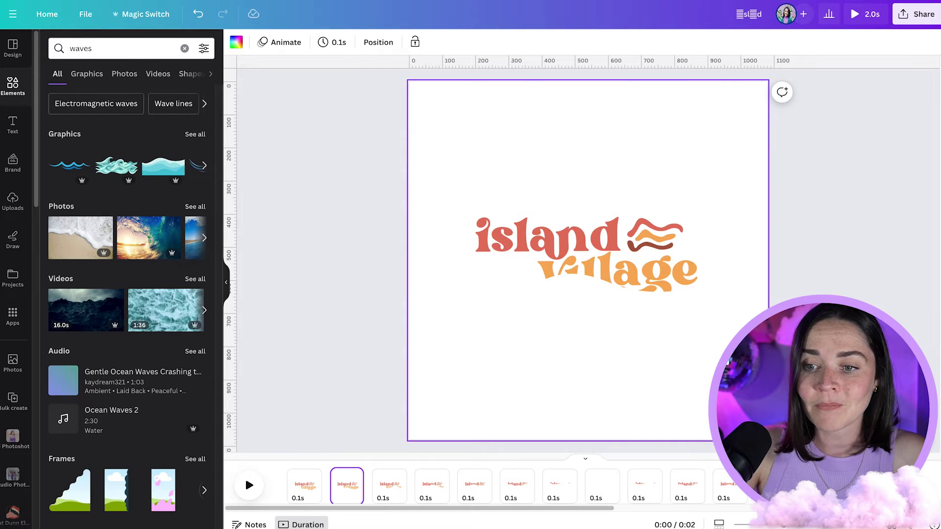
- Preview the animation from the full-logo page 1, then duplicate that page
click(294, 485)
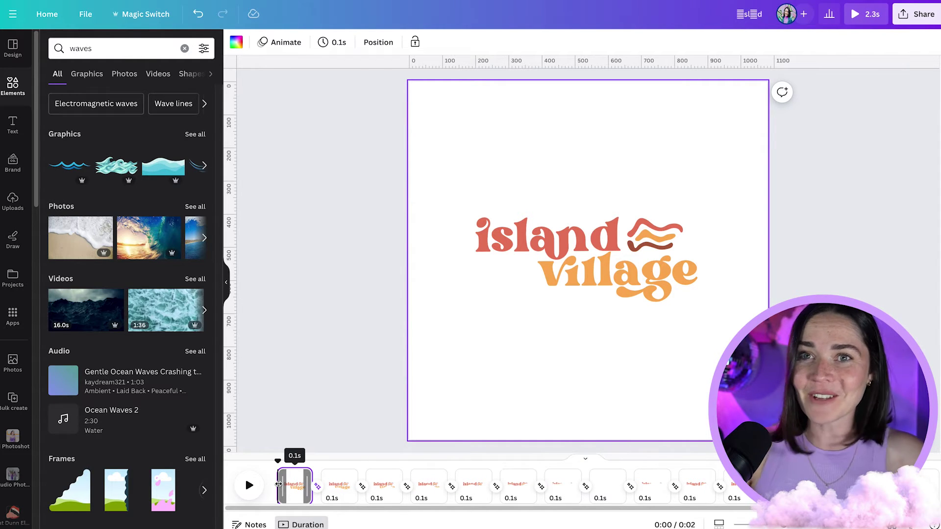
click(252, 489)
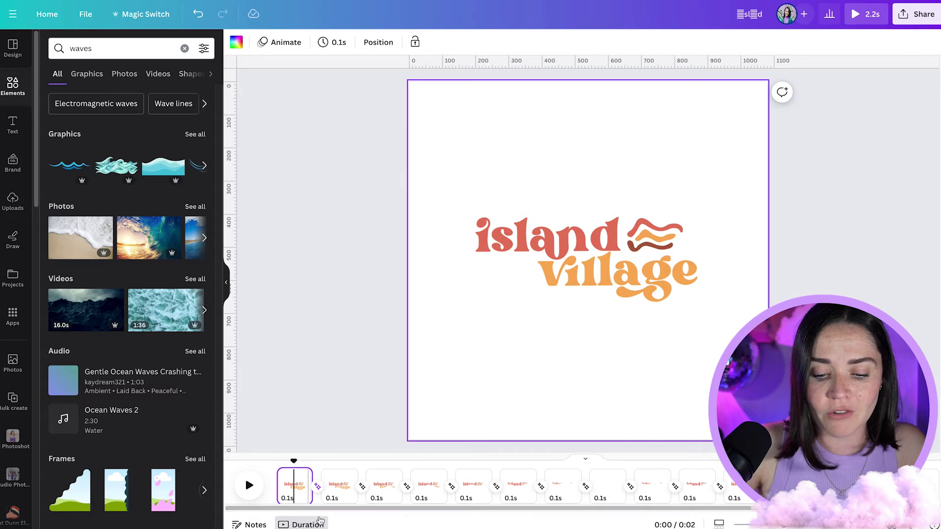
key(ctrl+d)
key(ctrl+d)
key(ctrl+d)
key(ctrl+d)
key(ctrl+d)
key(ctrl+d)
key(ctrl+d)
key(ctrl+d)
key(ctrl+d)
key(ctrl+d)
key(ctrl+d)
key(ctrl+d)
key(ctrl+d)
key(ctrl+d)
key(ctrl+d)
key(ctrl+d)
key(ctrl+d)
key(ctrl+d)
key(ctrl+d)
key(ctrl+d)
key(ctrl+d)
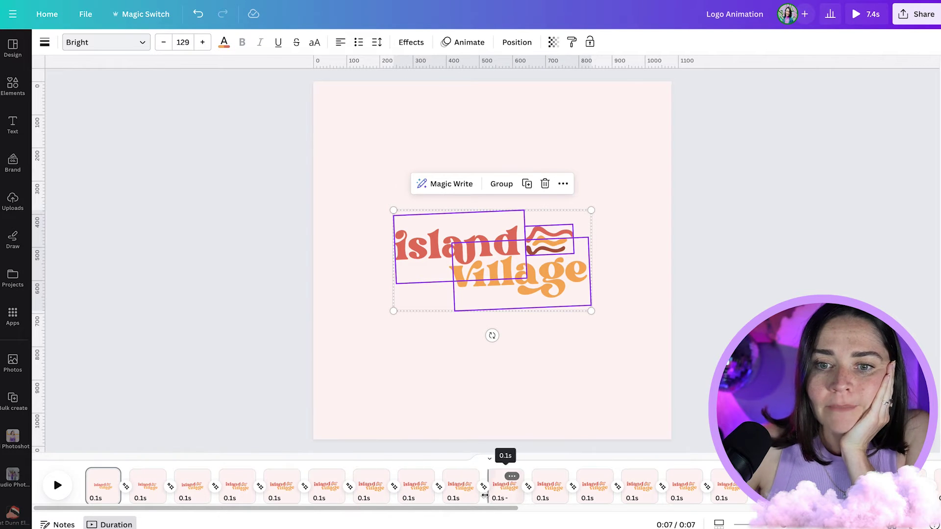
click(58, 485)
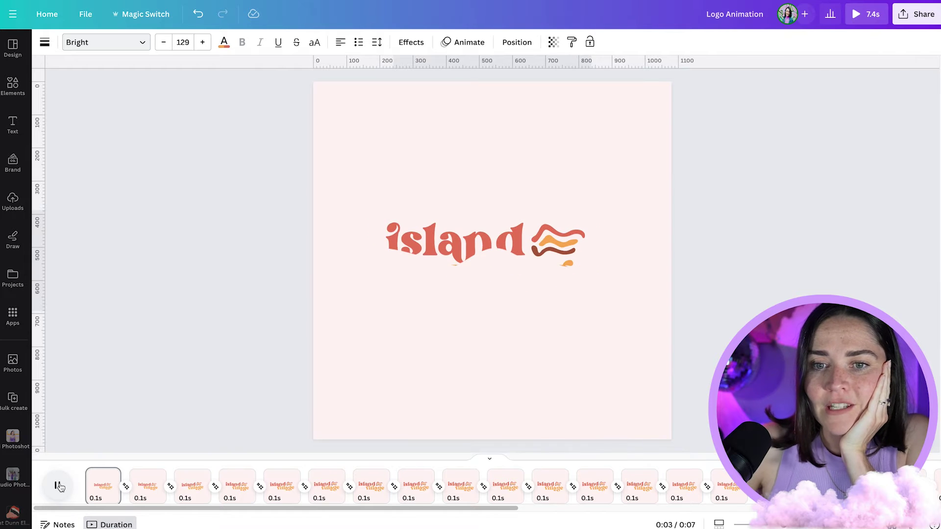
click(58, 485)
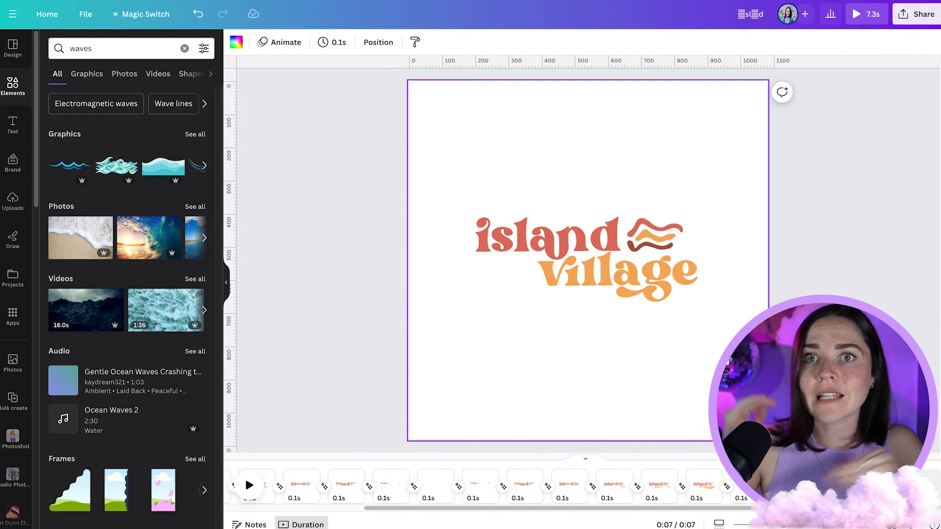
- Highlight the letters 'an' in the island text, then stop editing it
click(559, 234)
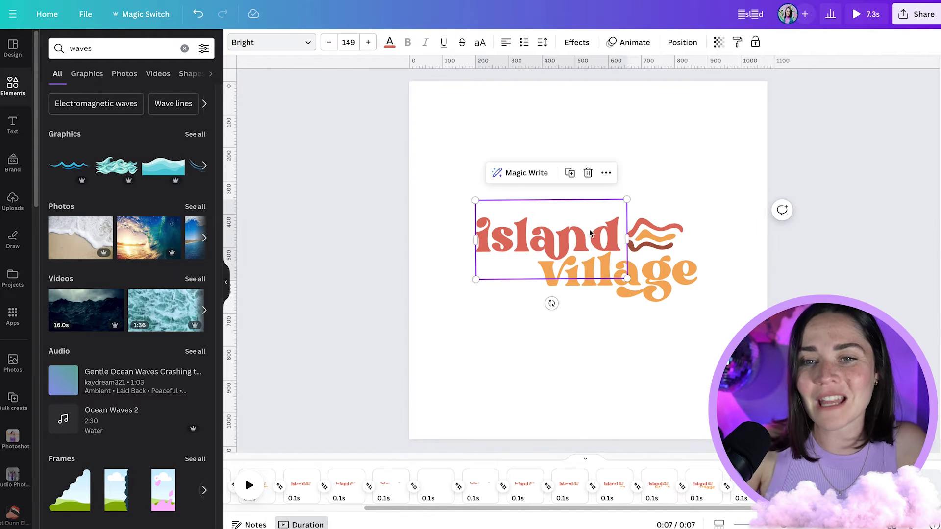
double_click(566, 234)
click(567, 234)
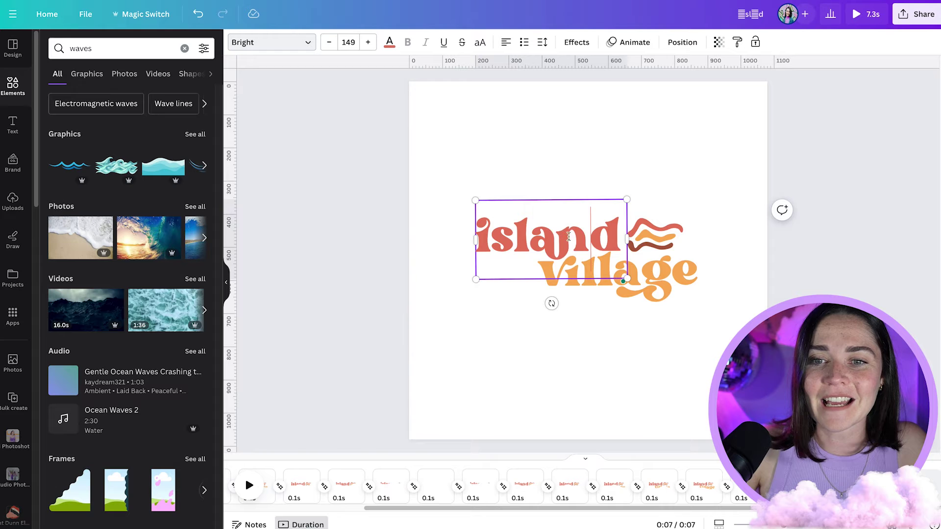
drag(590, 234, 538, 254)
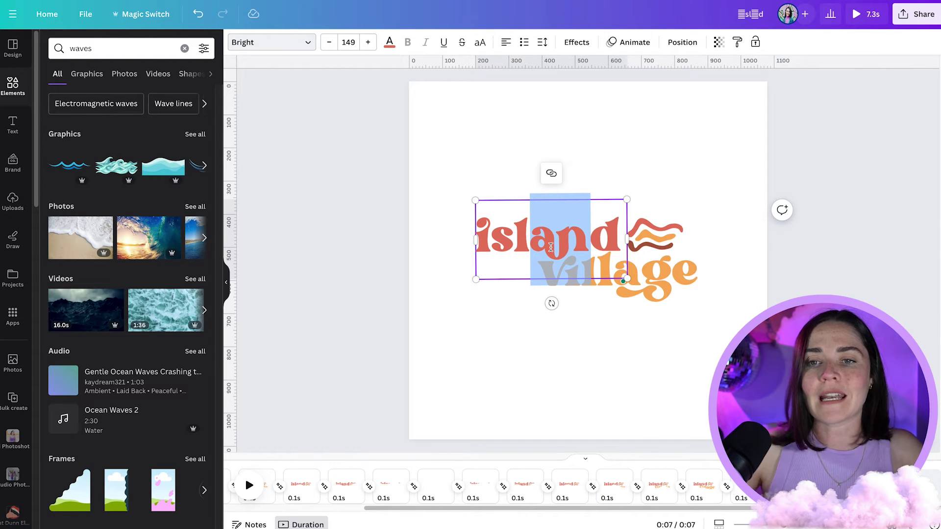
click(624, 386)
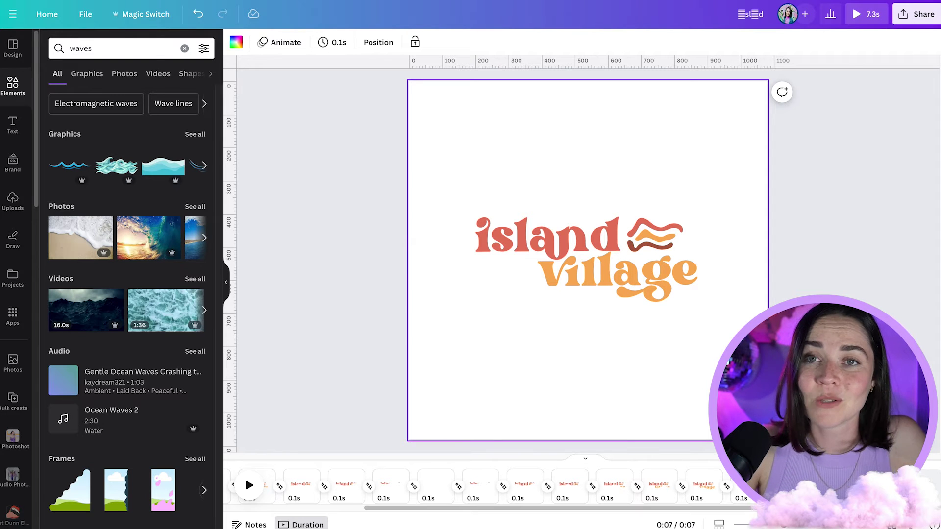
- Group the island, wave and village elements into one 679.5 × 344.1 px logo, kept centred
key(Escape)
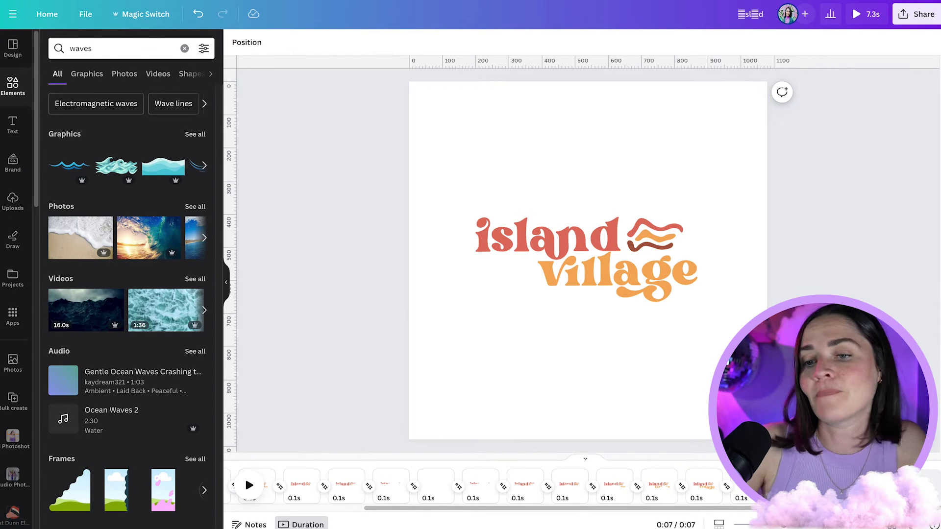
drag(724, 322, 468, 252)
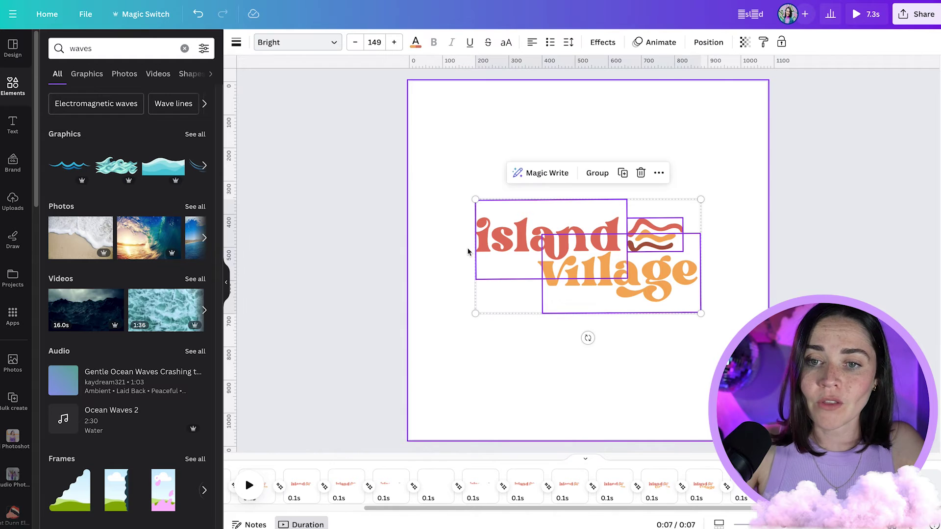
drag(436, 144, 695, 343)
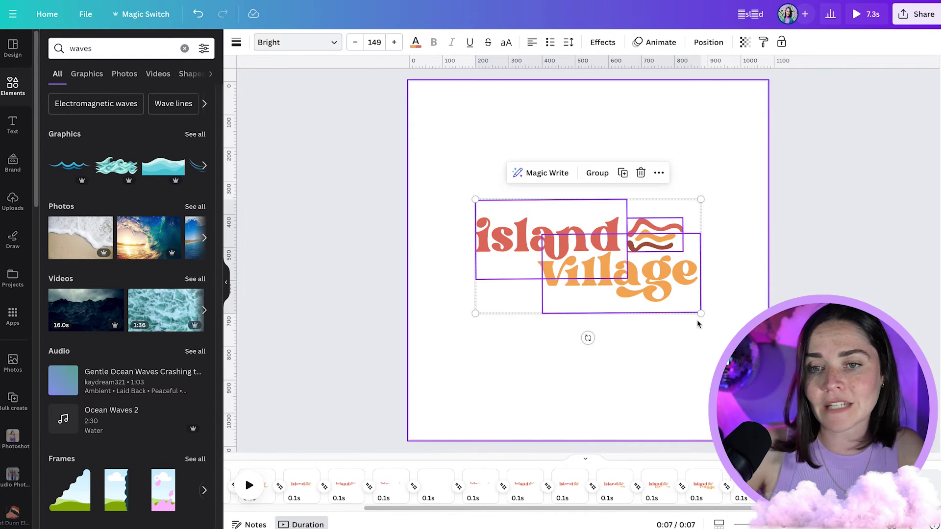
key(ctrl+g)
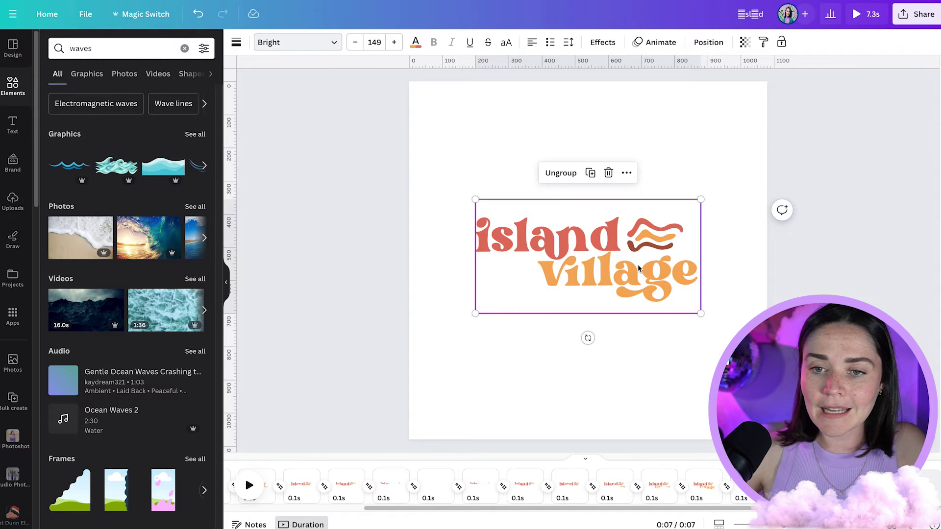
drag(605, 262, 611, 271)
- Fade the second logo layer to near-zero transparency and lock it
click(708, 42)
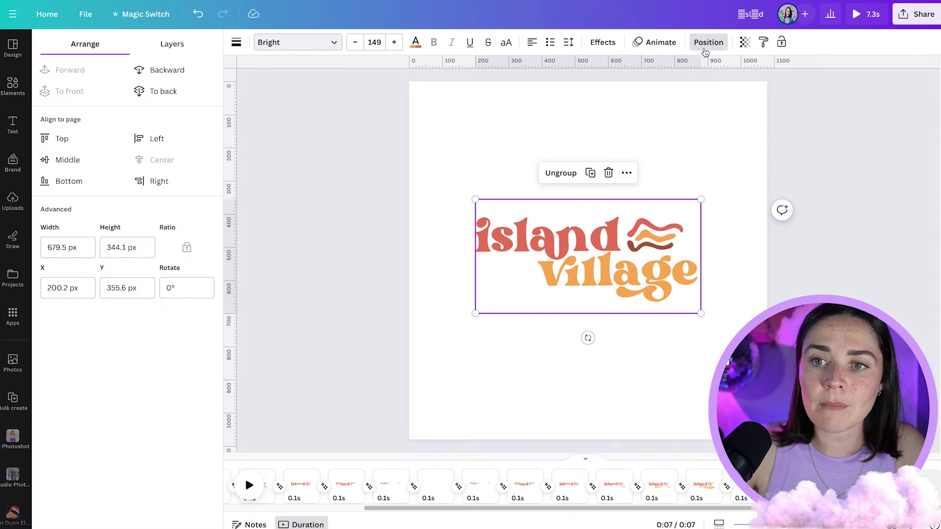
click(166, 44)
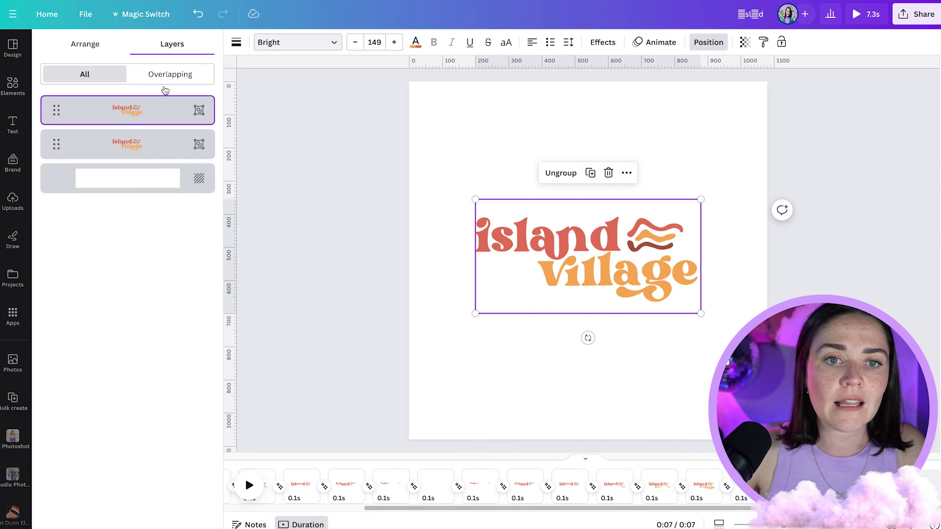
click(745, 42)
drag(665, 88, 650, 86)
right_click(627, 179)
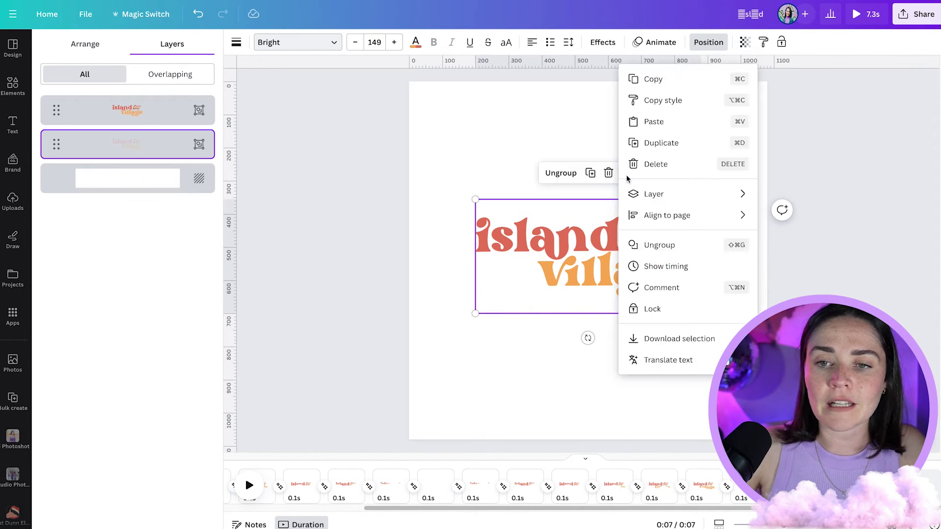
click(659, 309)
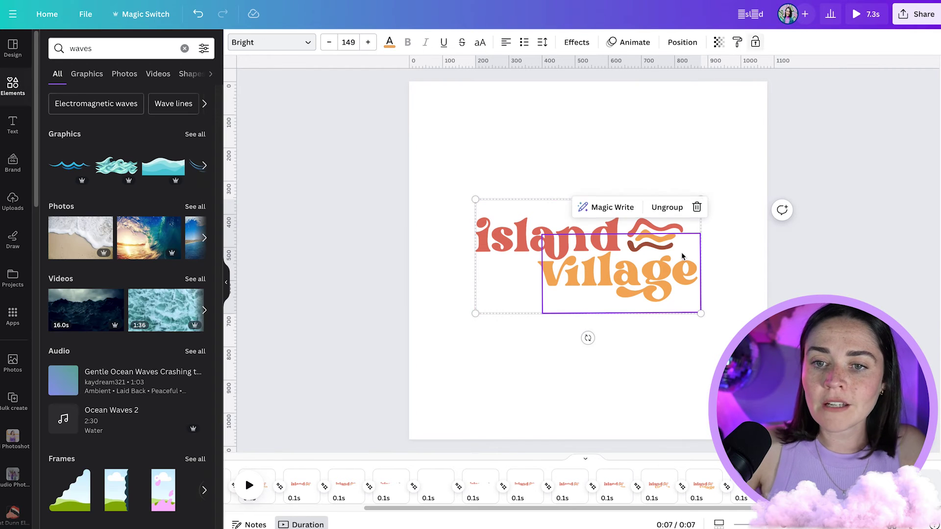
- Undo the accidental resize of the logo
drag(700, 199, 633, 256)
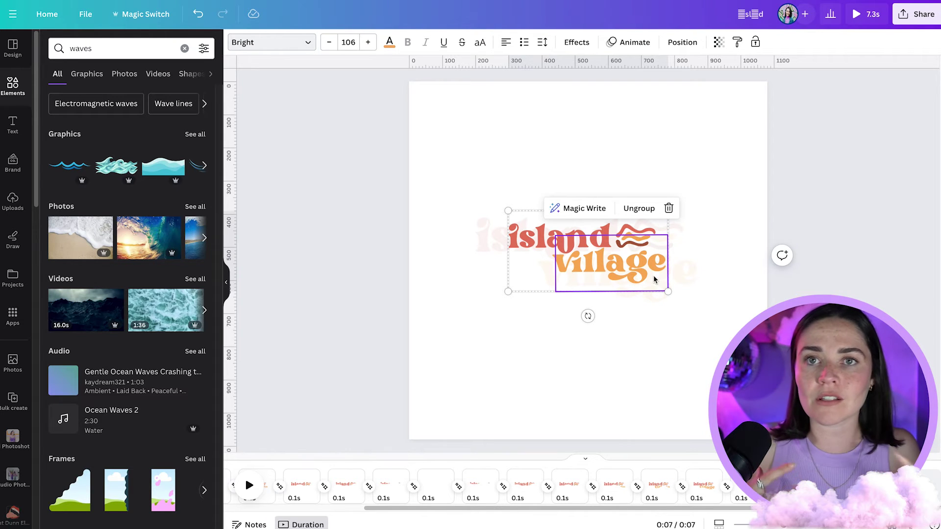
click(691, 251)
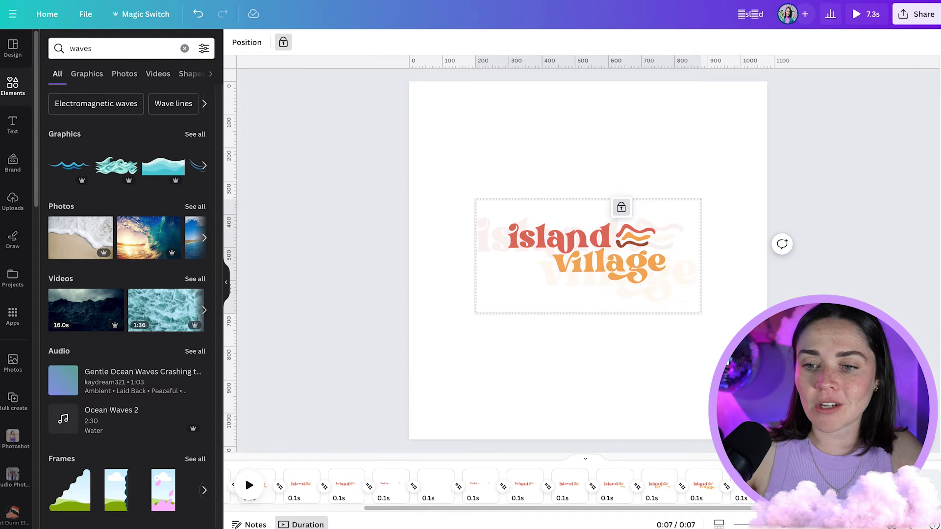
key(ctrl+z)
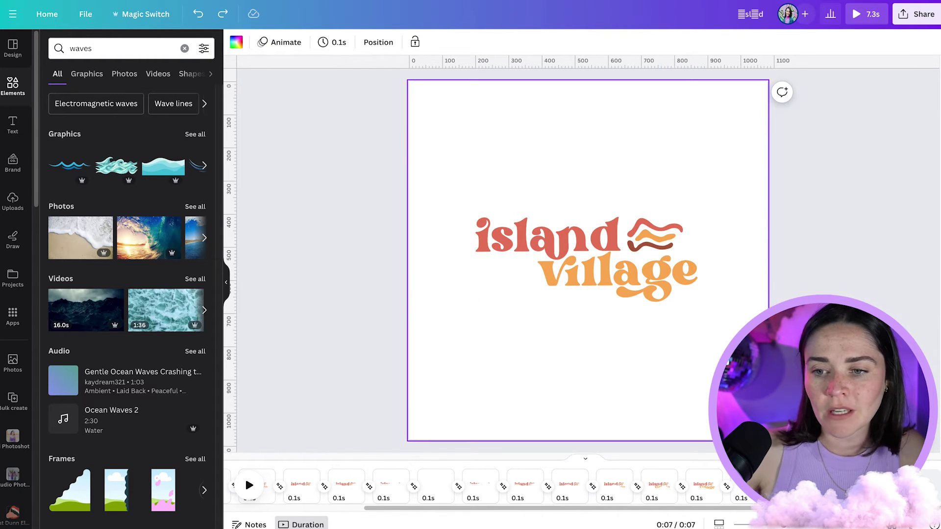
- Shrink the logo group and tilt it about -4 degrees near the page centre
click(686, 220)
drag(699, 204, 687, 207)
drag(588, 336, 593, 334)
click(594, 334)
click(695, 301)
drag(695, 300, 678, 294)
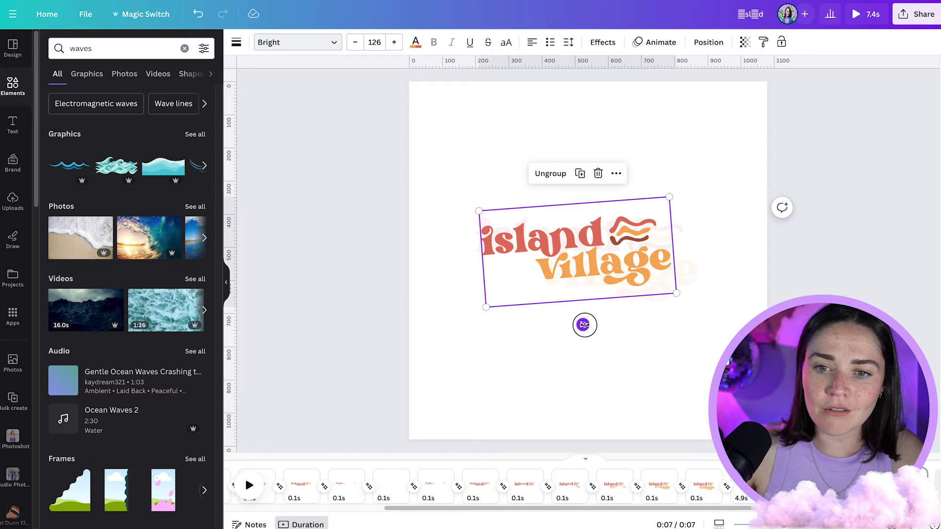
drag(583, 323, 572, 323)
drag(612, 274, 622, 276)
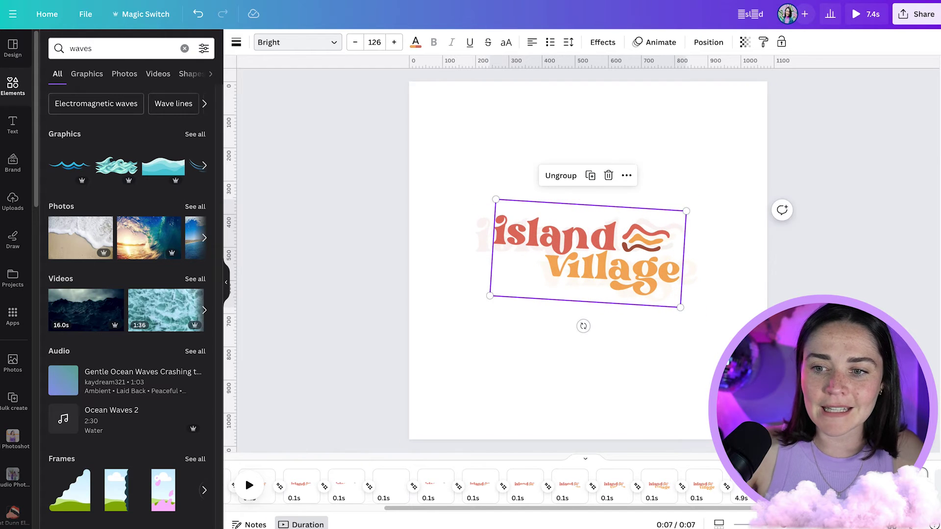
click(584, 338)
click(588, 275)
drag(584, 326, 601, 330)
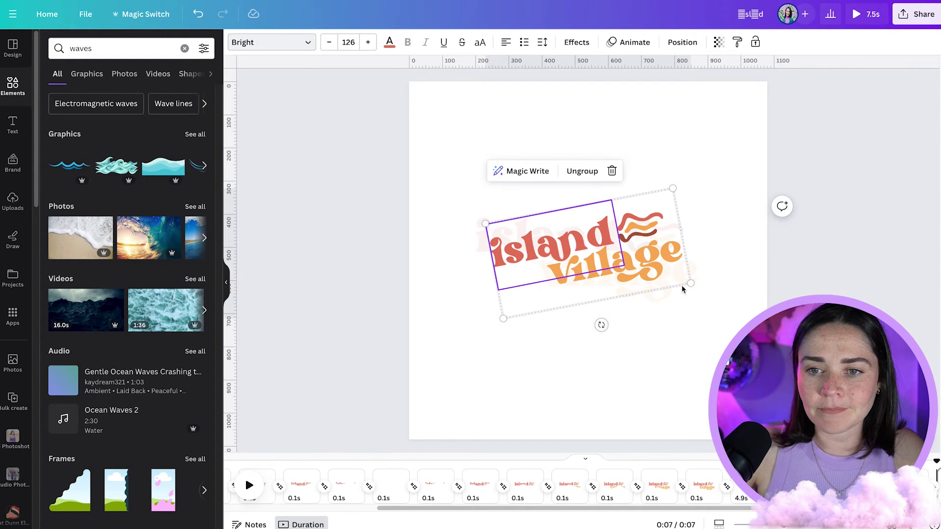
- Preview the animation, then unlock and delete the faded ghost text on the next page
click(637, 487)
click(249, 485)
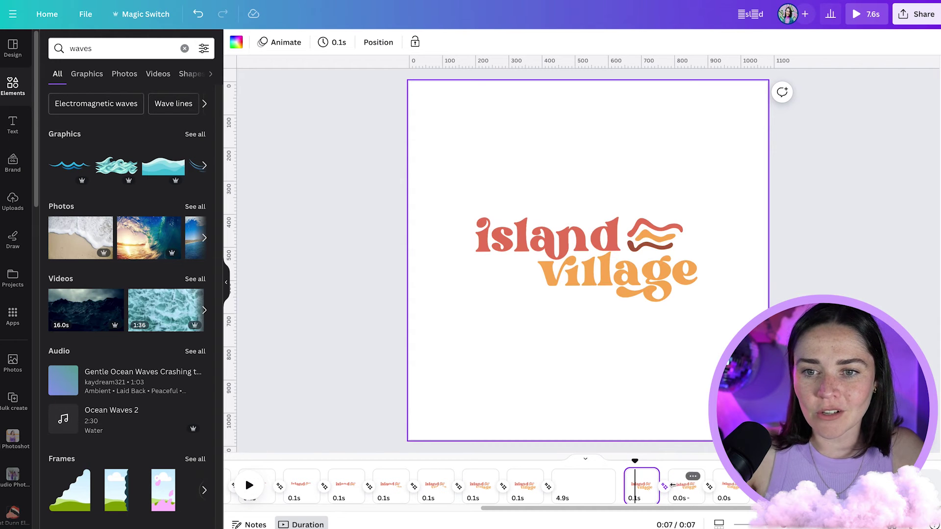
click(686, 488)
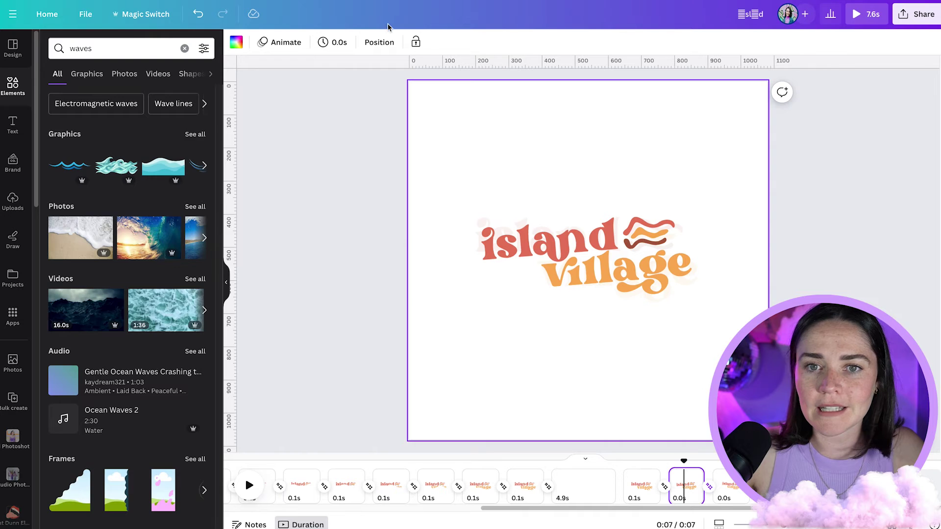
click(379, 42)
click(140, 142)
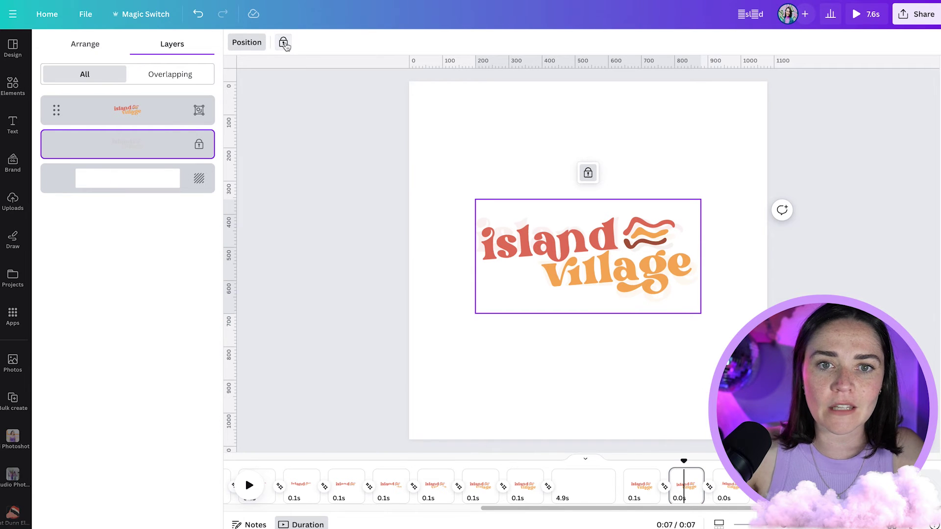
click(284, 43)
key(Delete)
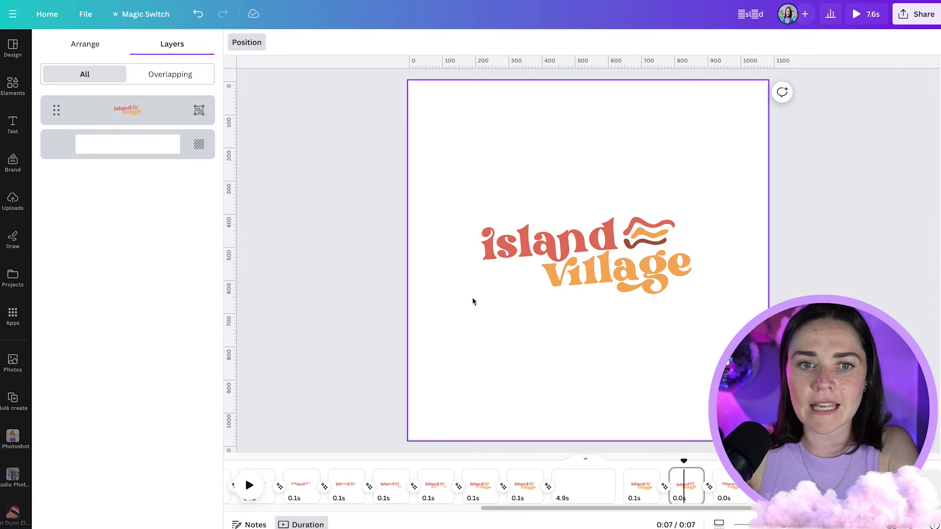
- On page 19, unlock and delete the faded ghost text layers
click(730, 491)
click(172, 156)
click(284, 42)
key(Delete)
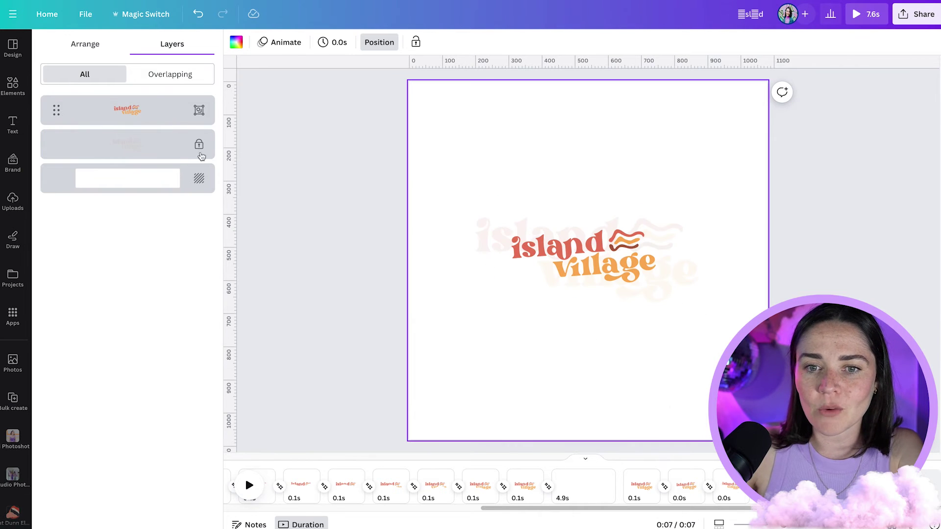
click(181, 156)
click(283, 43)
key(Delete)
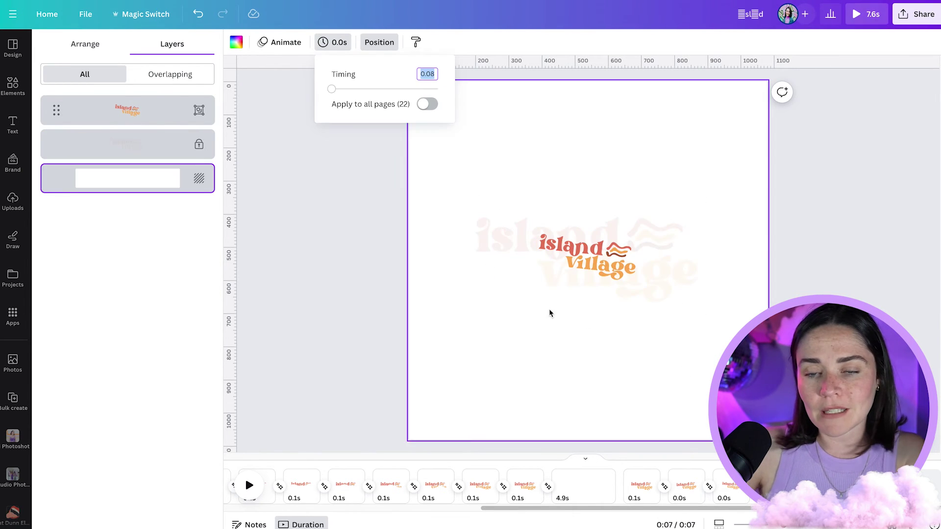
- Unlock and delete the remaining faded ghost text and ghost logo layers
click(504, 255)
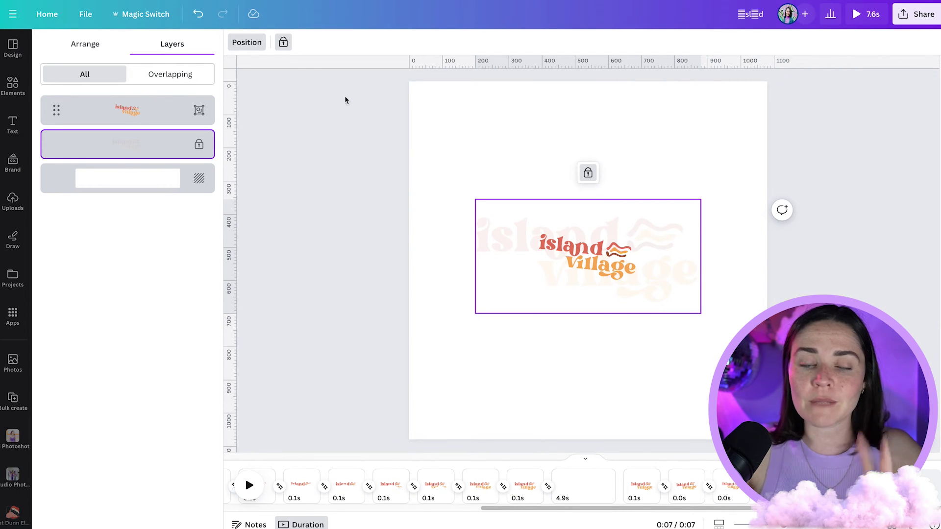
click(283, 42)
key(Delete)
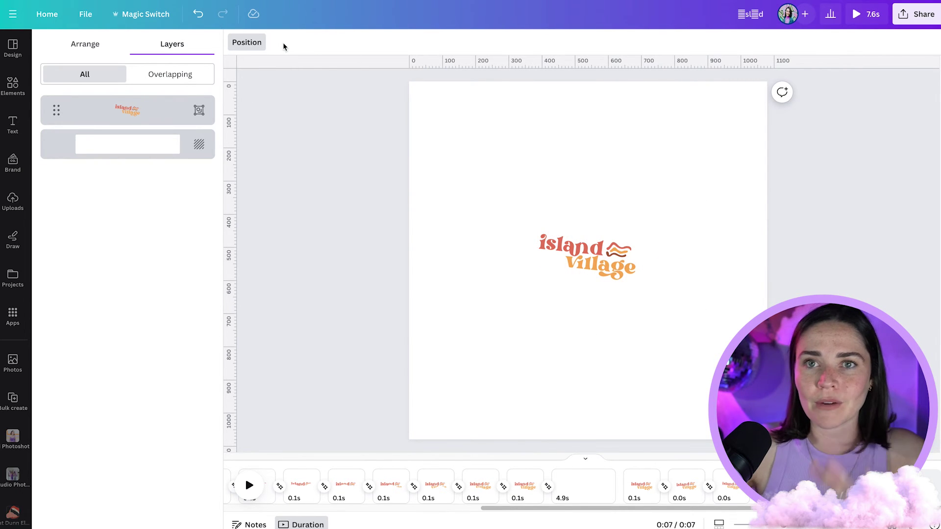
key(ctrl+v)
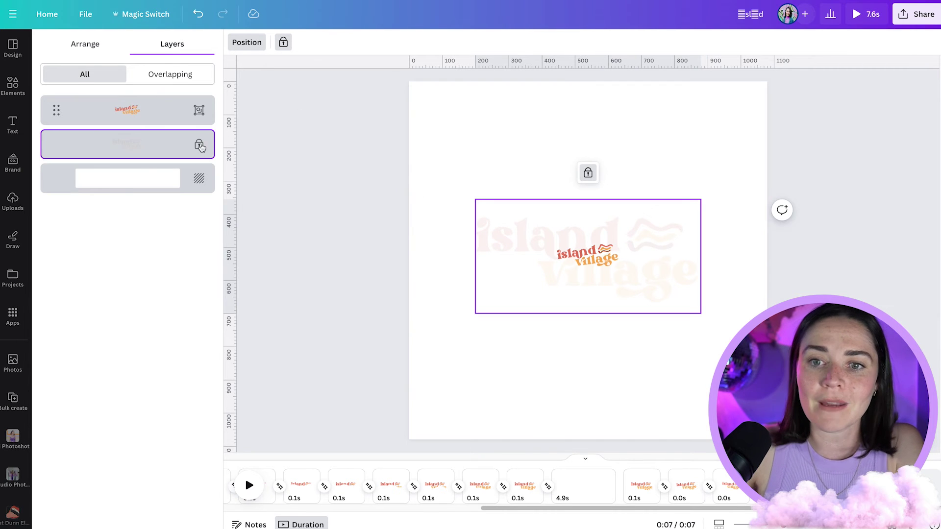
click(588, 172)
key(Delete)
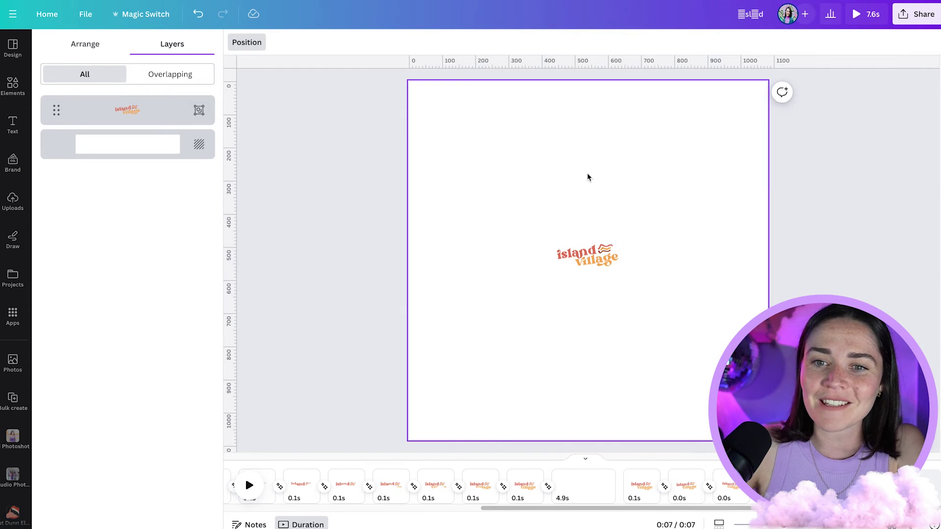
- On page 17, tilt the small island village logo by about 4°
click(637, 497)
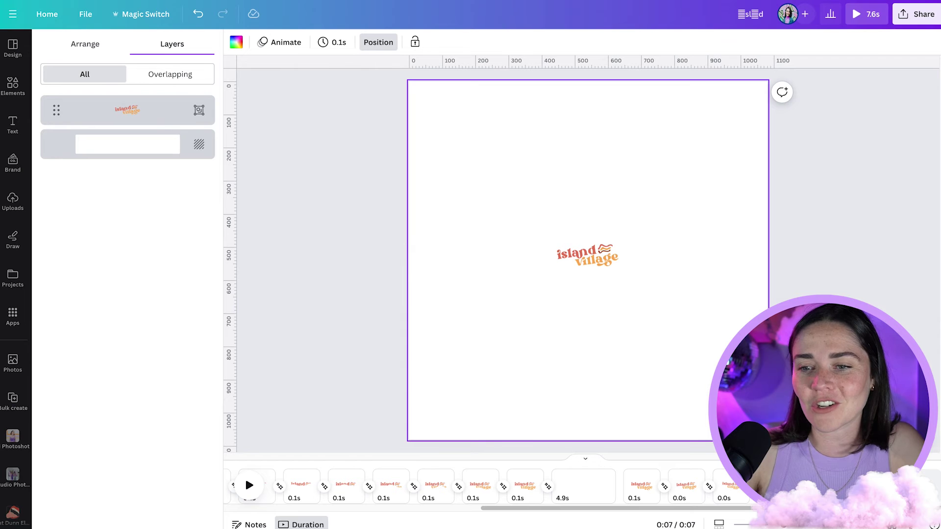
click(598, 270)
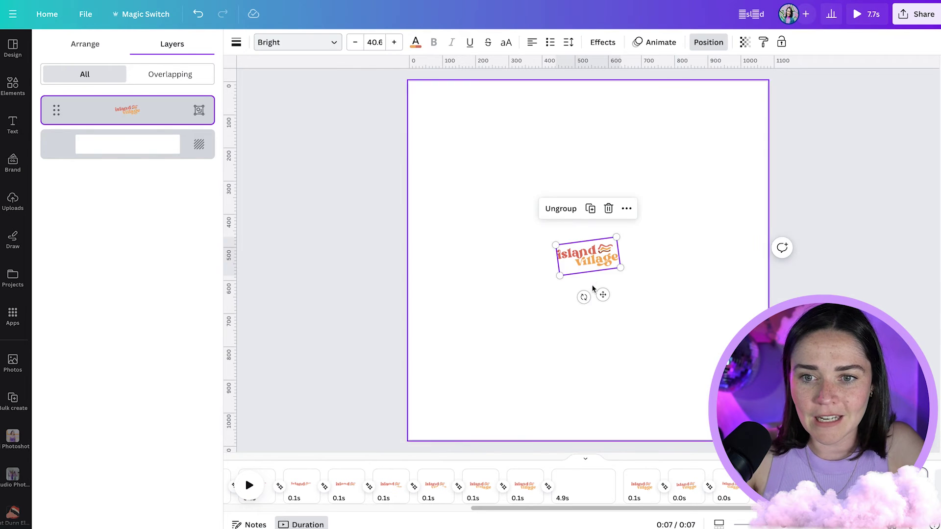
drag(584, 295, 574, 298)
- Select the last two pages and duplicate them twice to extend the ending
click(906, 486)
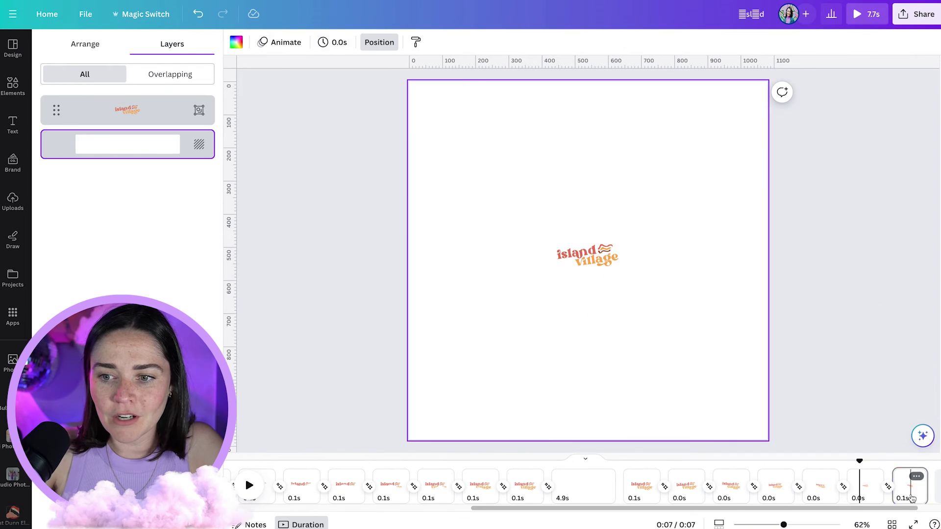
drag(859, 510, 881, 510)
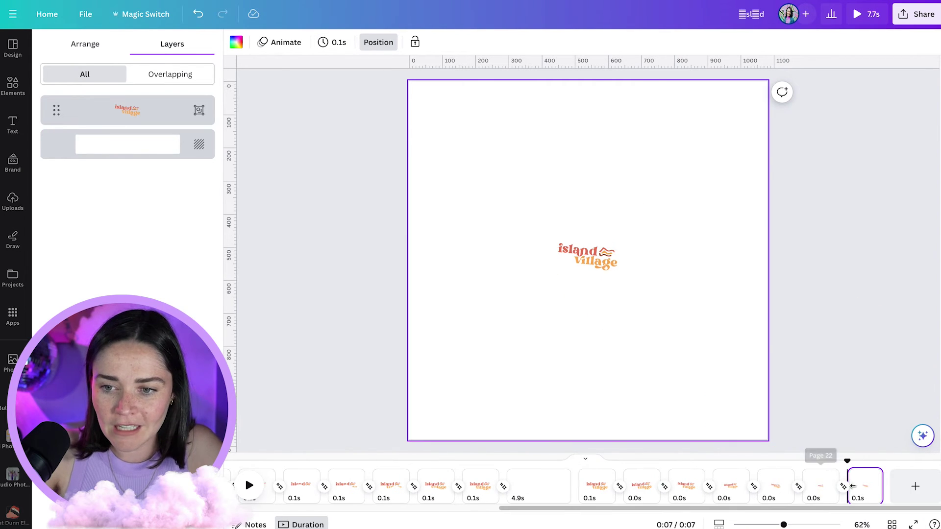
shift+click(817, 493)
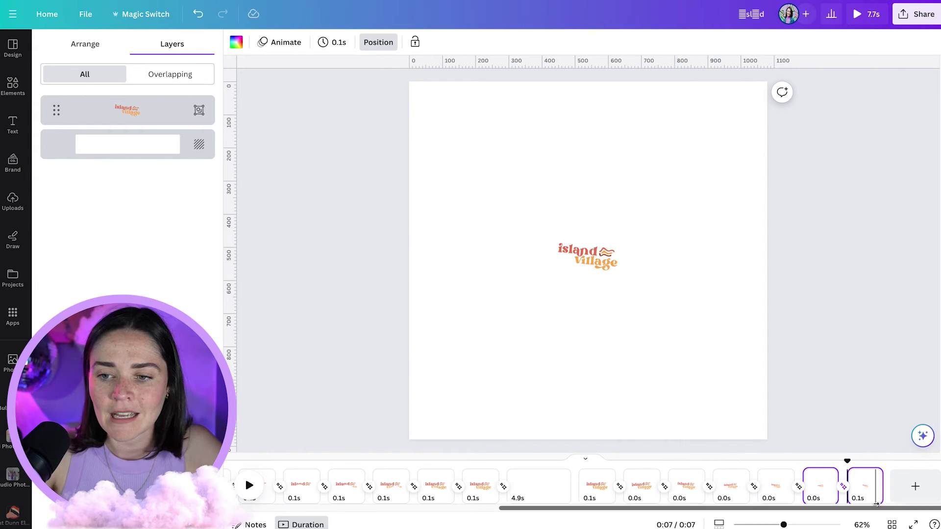
key(ctrl+d)
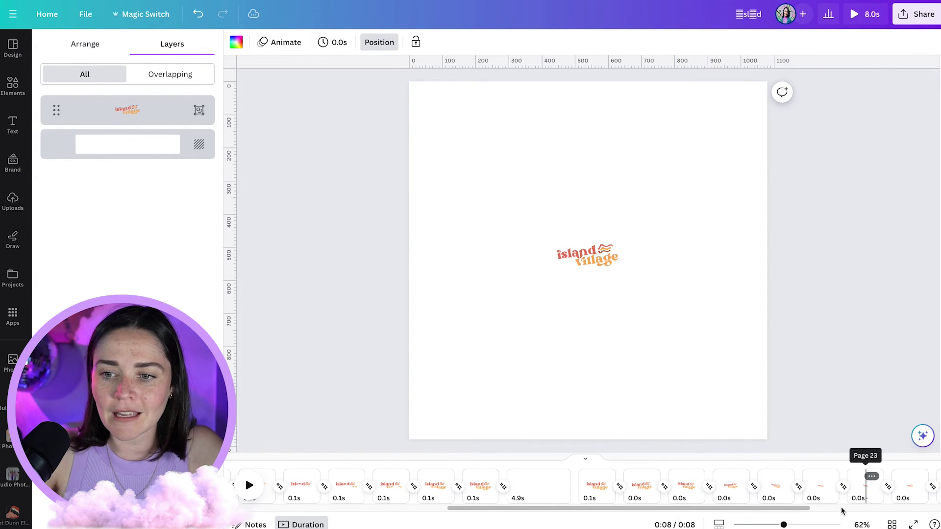
key(ctrl+d)
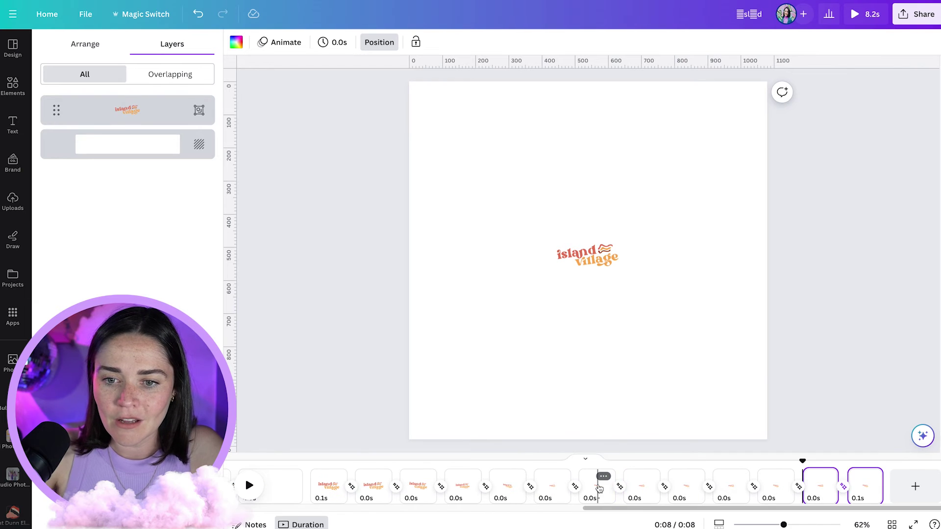
click(553, 490)
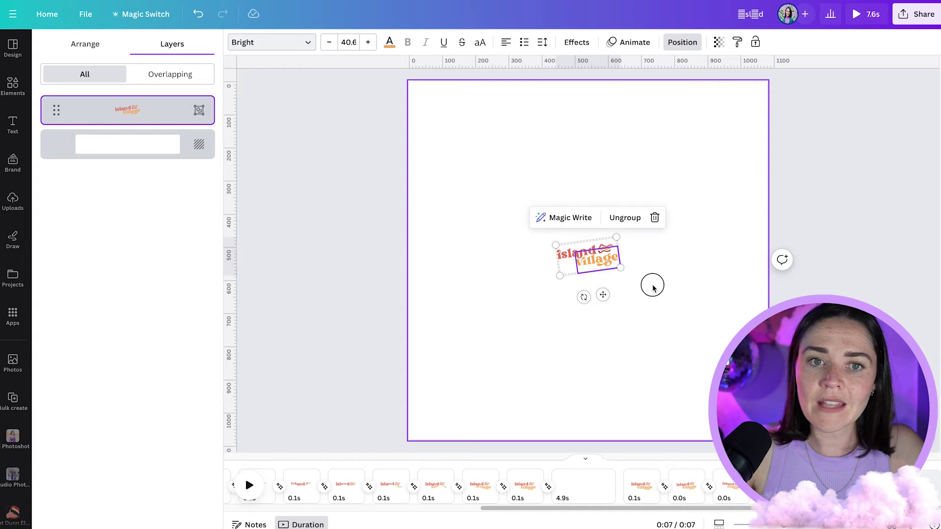
drag(651, 283, 531, 221)
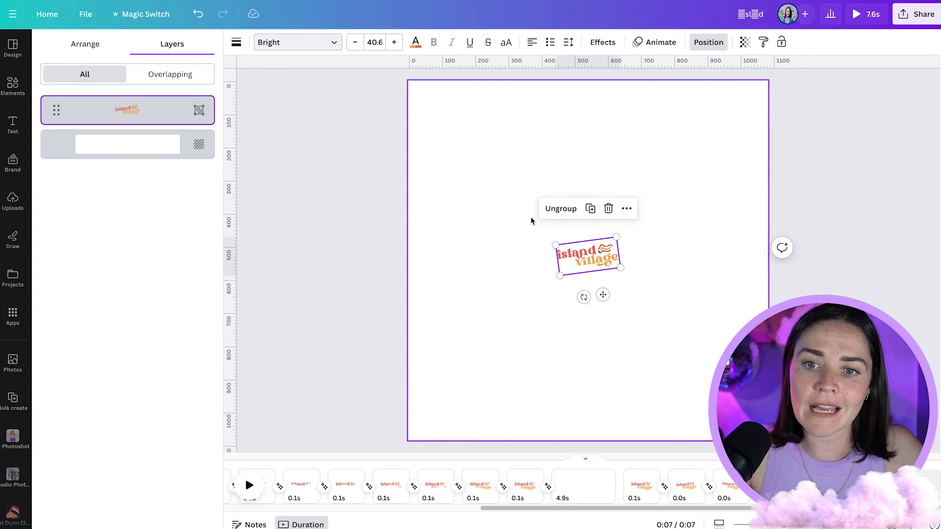
- Apply the Wiggle motion effect to the small logo and lower its intensity slightly
click(656, 43)
scroll(195, 187, down, 3)
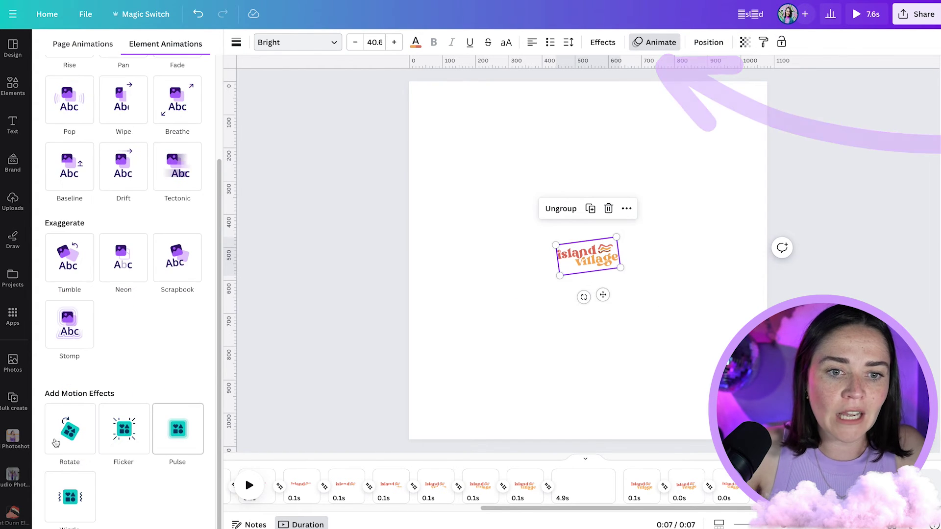
click(84, 506)
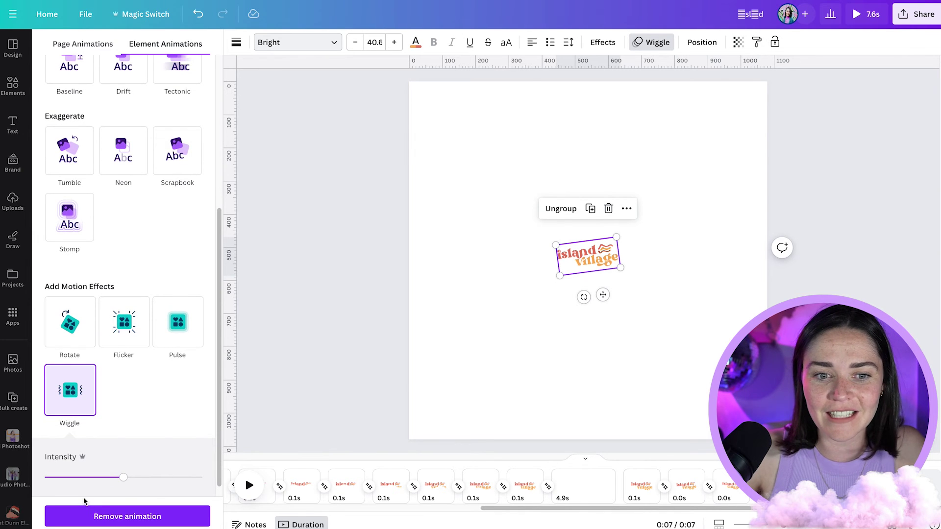
drag(130, 484, 102, 479)
click(317, 502)
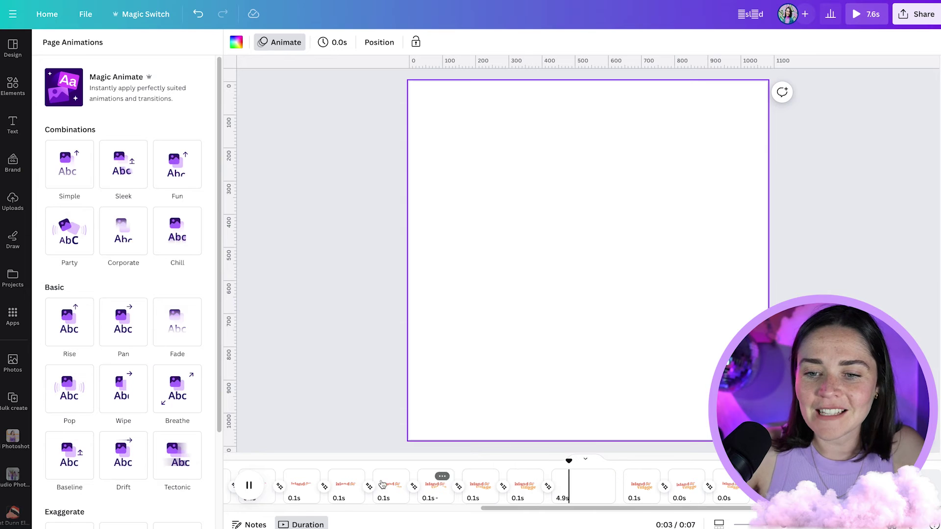
- Set the small-logo page's duration to 1 second
click(258, 487)
click(508, 250)
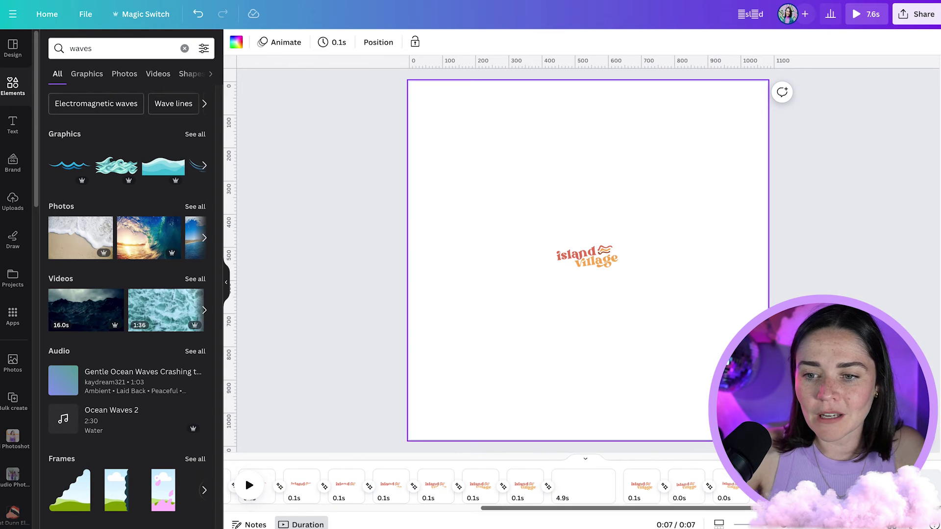
click(335, 49)
text(1)
key(Return)
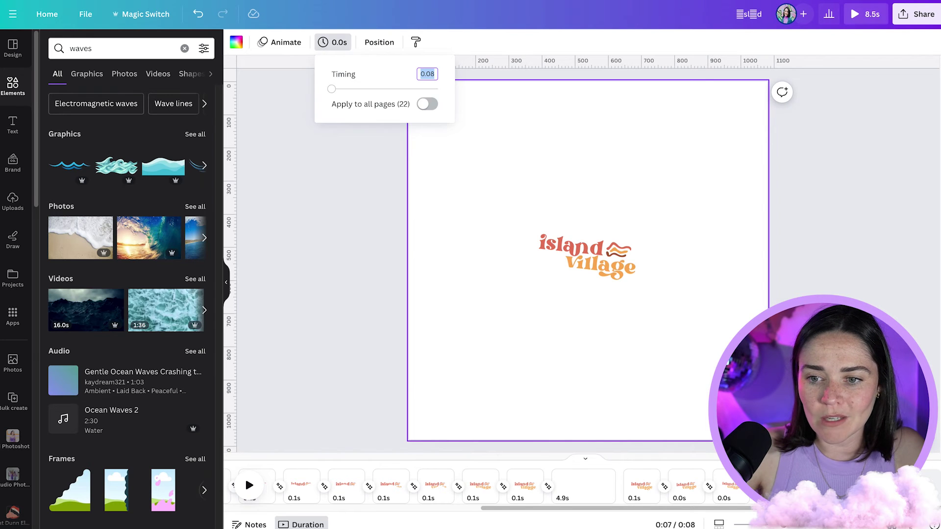
- Select the smaller-logo page and play through the pages to preview
click(642, 497)
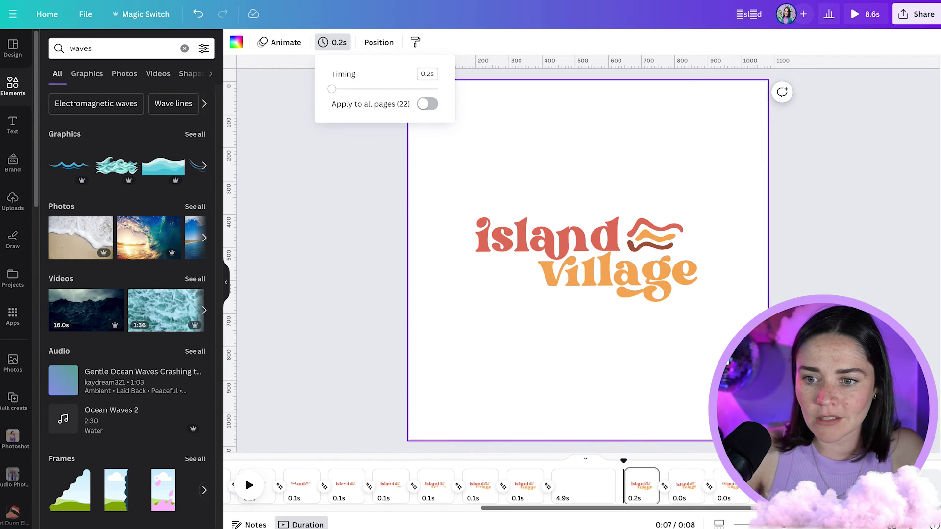
click(686, 490)
click(333, 42)
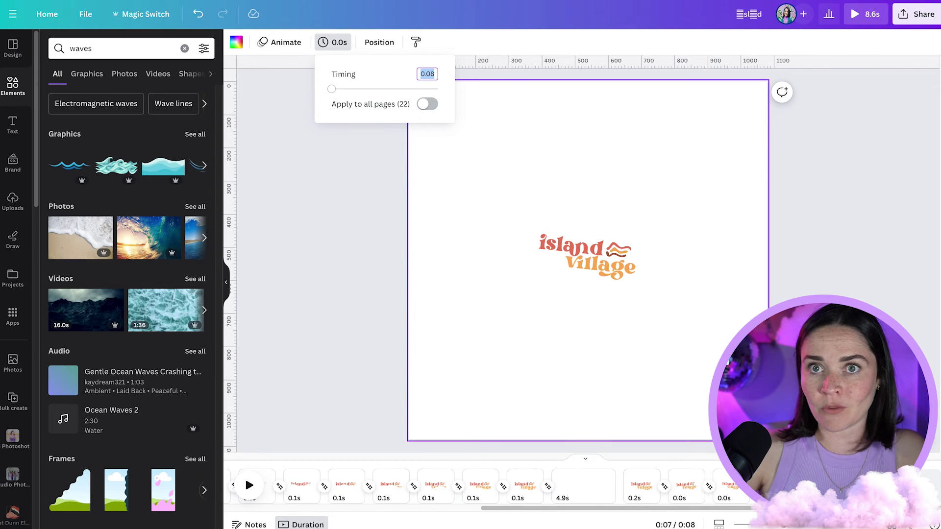
mouse_move(624, 492)
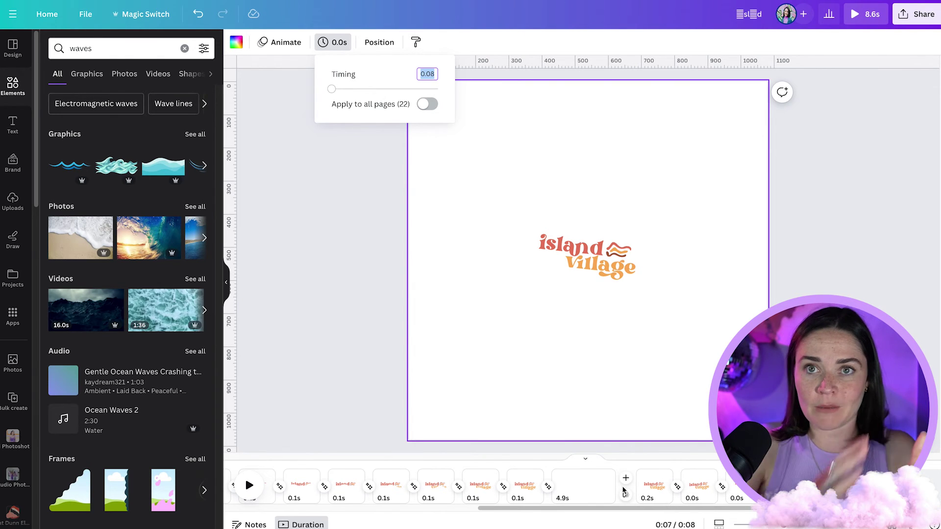
key(space)
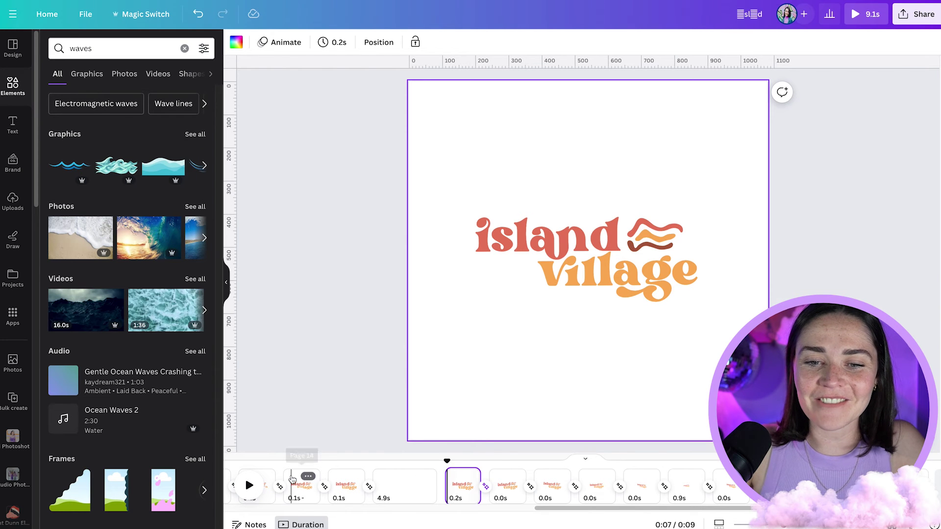
click(249, 485)
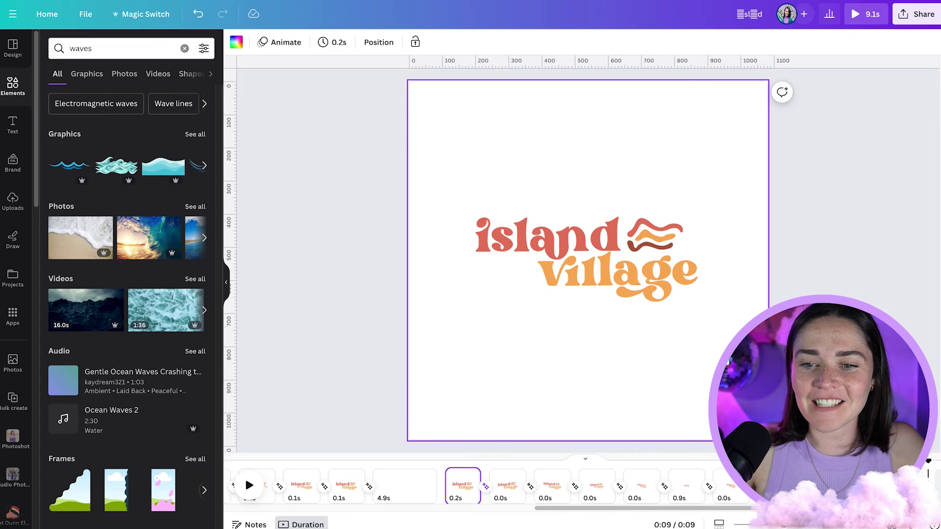
- Lower the Wiggle intensity of the small logo on the 0.9s page
click(686, 485)
click(333, 43)
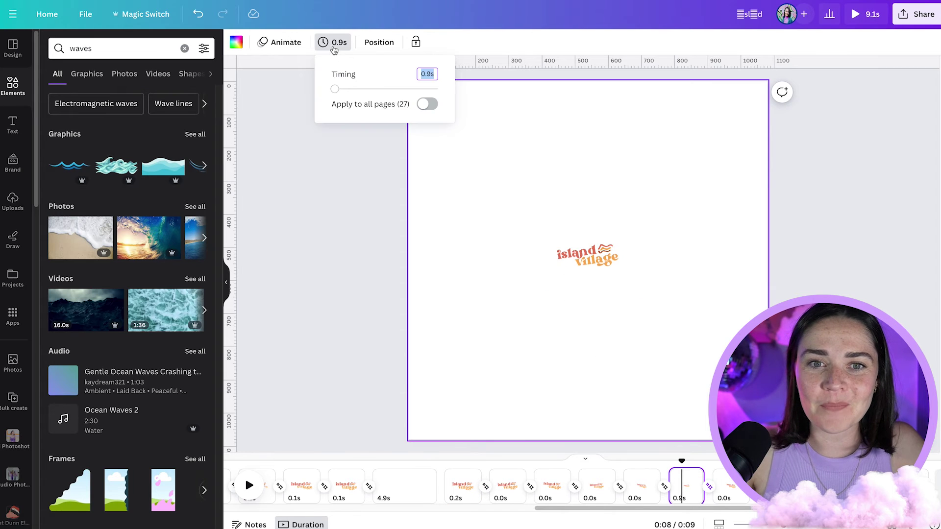
click(279, 42)
scroll(188, 298, down, 3)
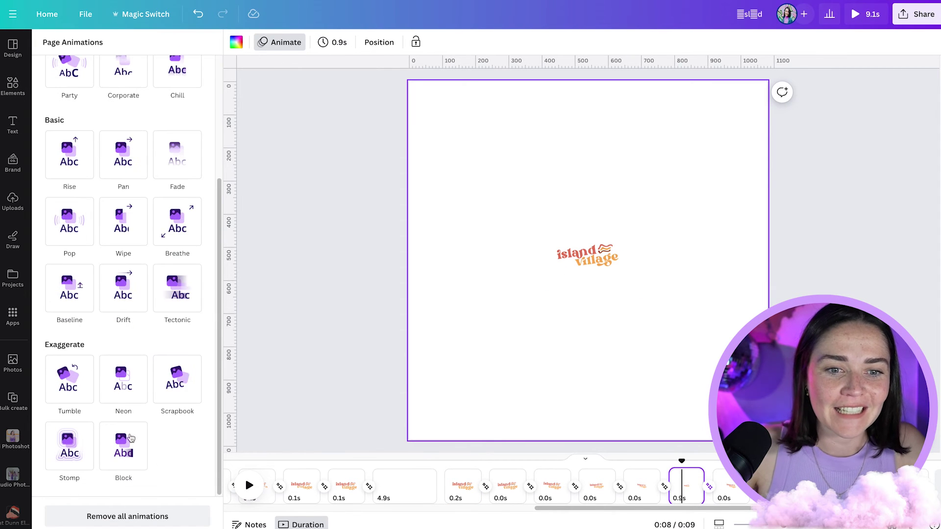
click(598, 253)
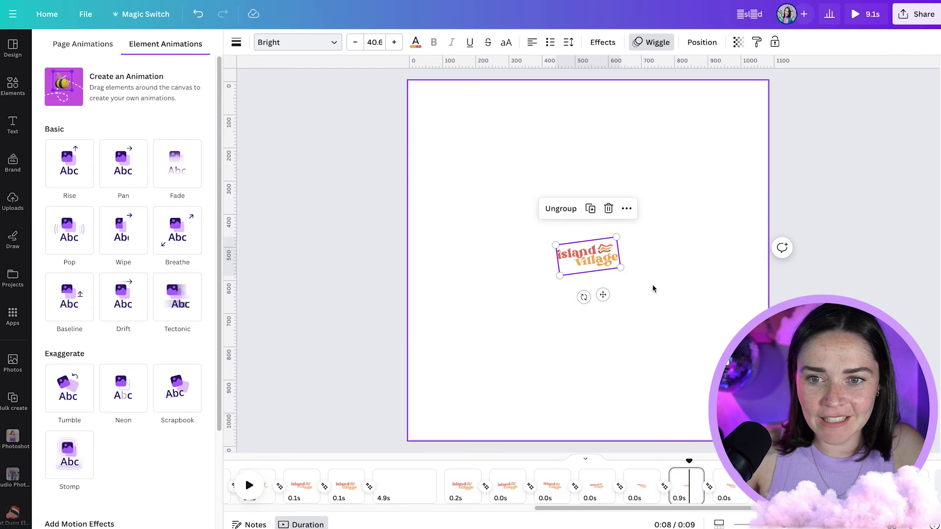
drag(153, 480, 115, 478)
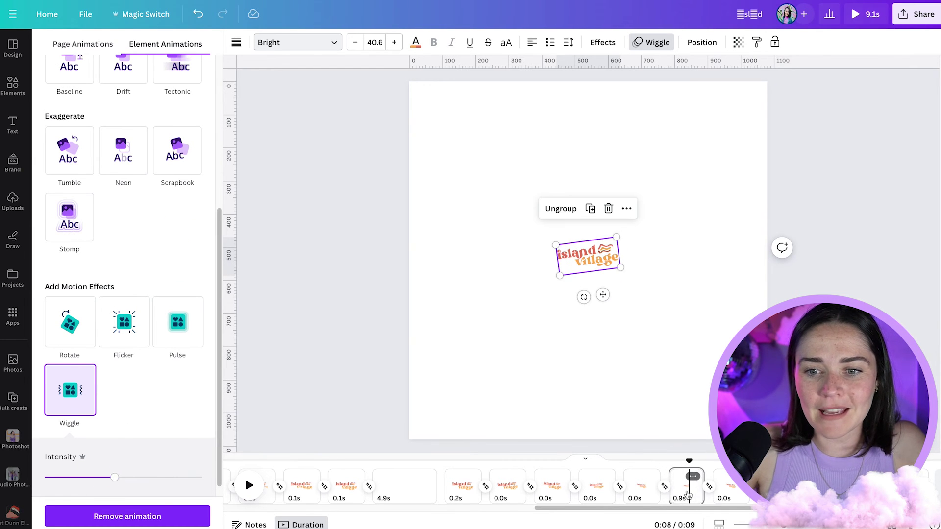
- Shorten that page to 0.5s and play the animation preview
click(686, 483)
click(342, 44)
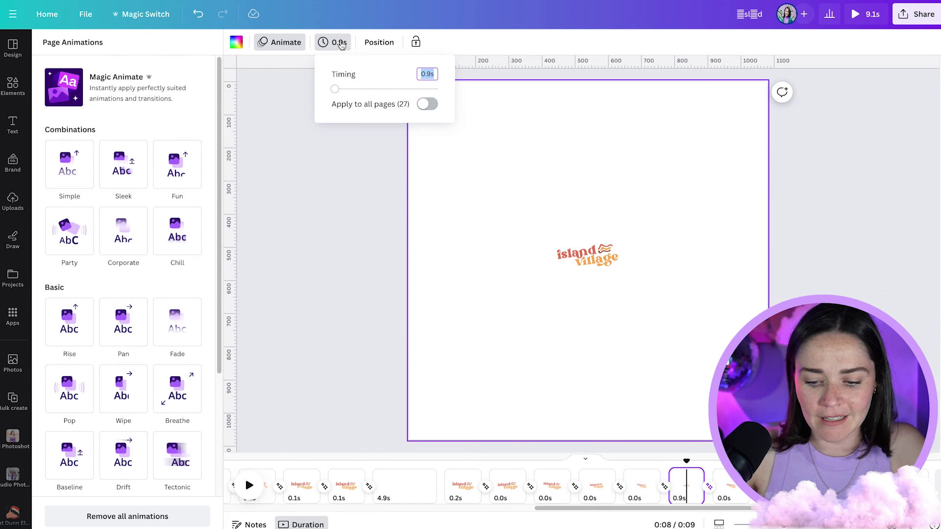
text(0.5)
key(Return)
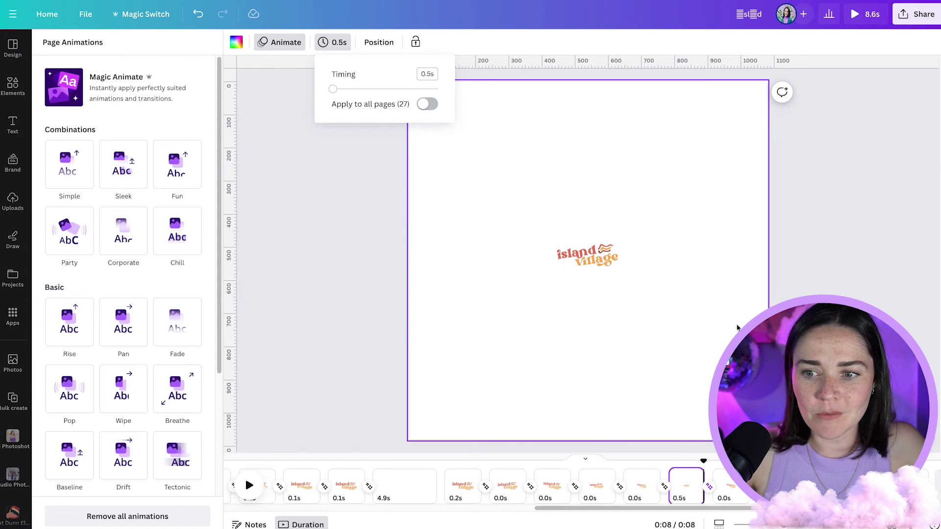
click(684, 507)
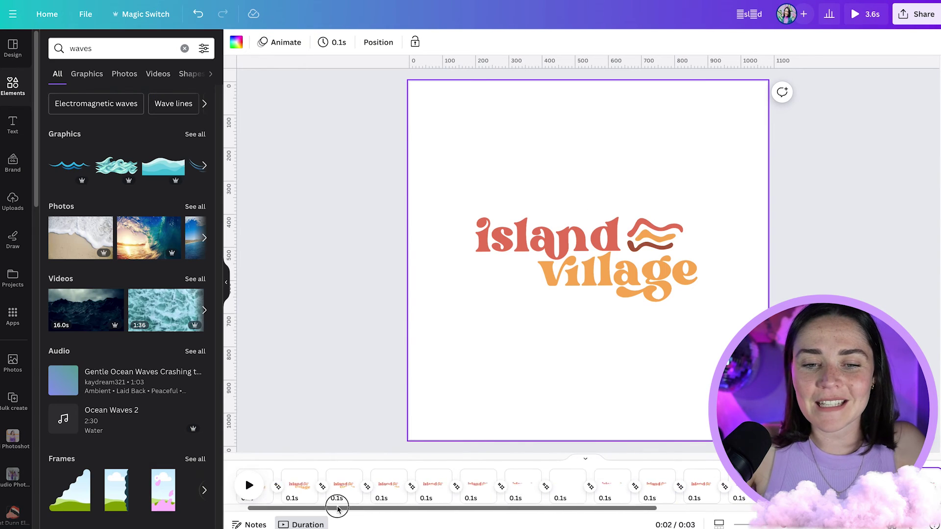
click(249, 486)
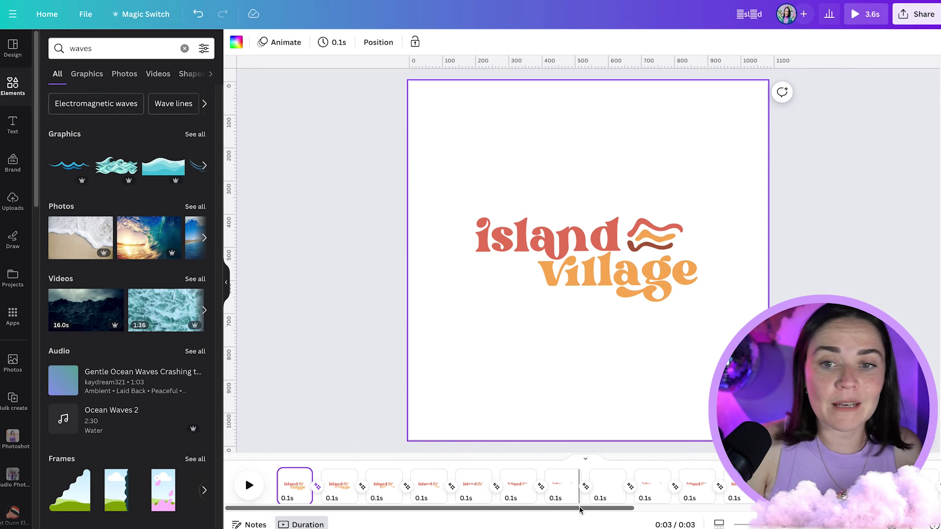
- Try tilting the word island, then undo the tilt
click(504, 249)
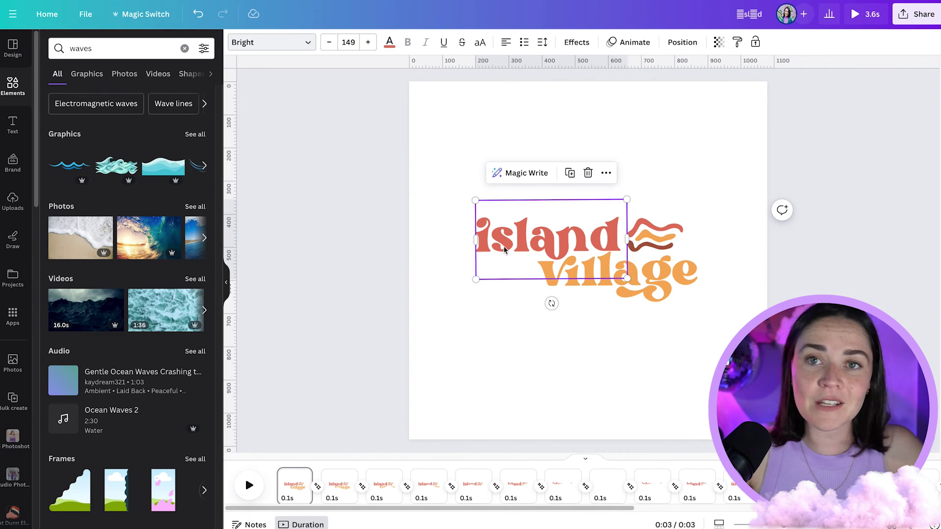
drag(552, 303, 558, 307)
key(ctrl+z)
click(564, 309)
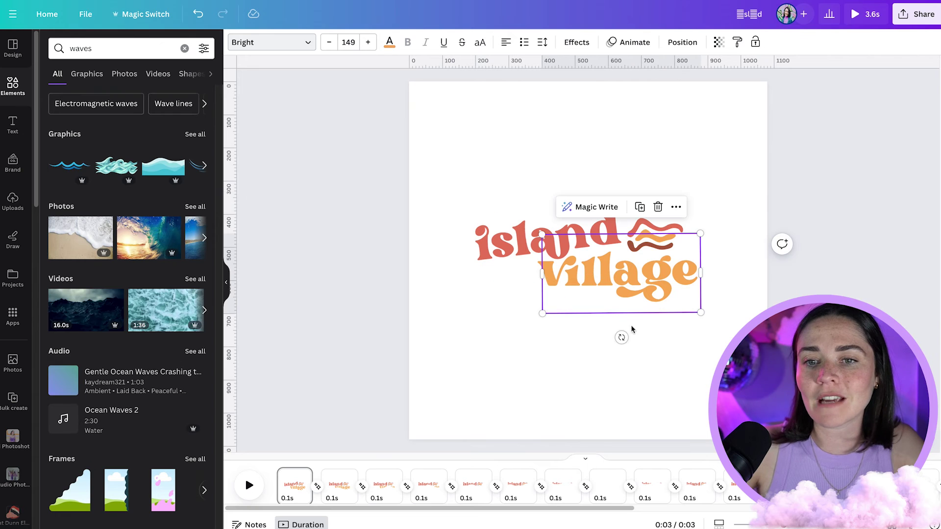
click(616, 337)
key(ctrl+z)
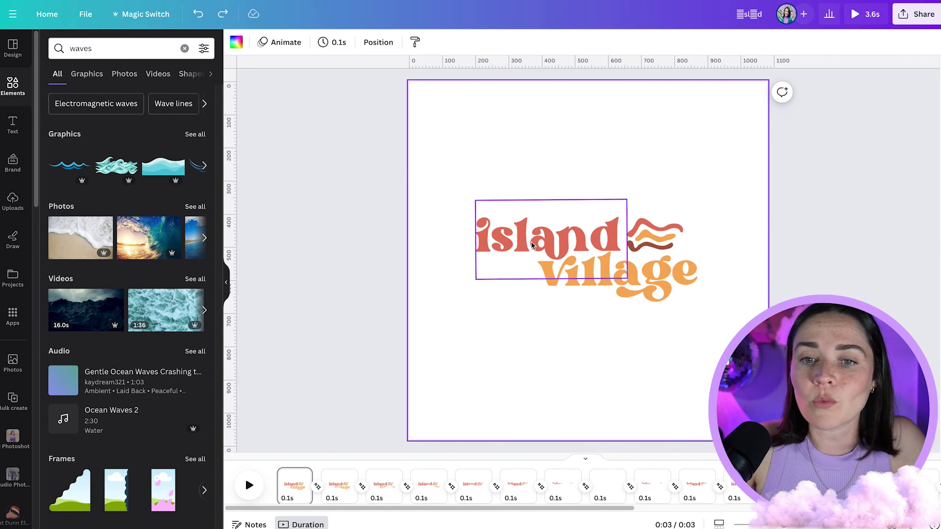
- Animate 'island' along a custom looping motion path and adjust its speed
click(288, 43)
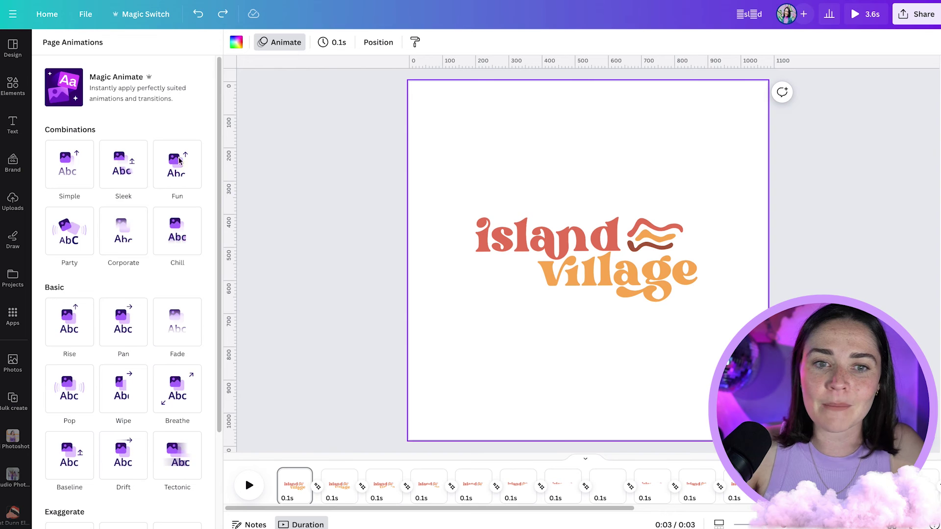
scroll(169, 331, down, 3)
click(481, 267)
scroll(113, 343, down, 10)
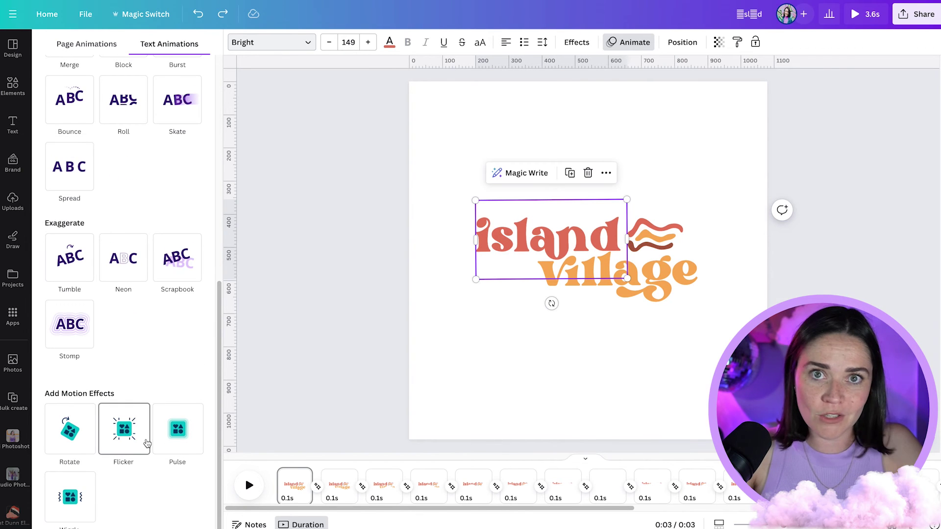
scroll(133, 116, up, 12)
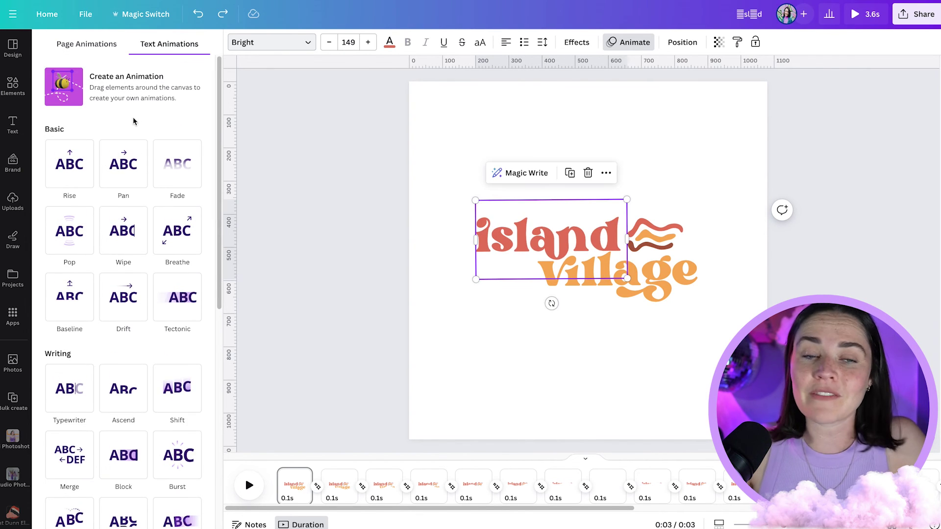
click(101, 69)
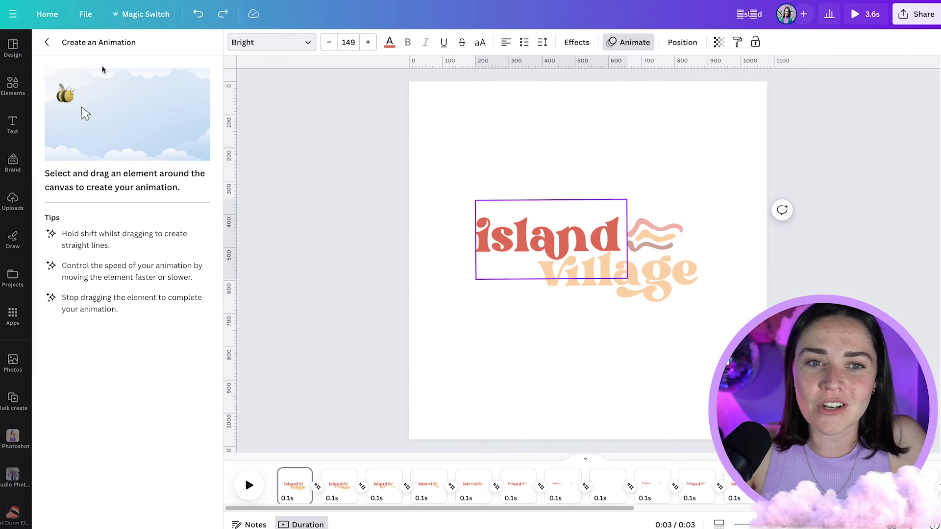
mouse_move(513, 242)
mouse_down()
mouse_move(537, 207)
mouse_move(489, 190)
mouse_move(462, 229)
mouse_move(468, 275)
mouse_move(506, 326)
mouse_move(621, 348)
mouse_move(704, 296)
mouse_move(700, 184)
mouse_move(625, 162)
mouse_move(570, 189)
mouse_move(560, 227)
mouse_move(532, 240)
mouse_up()
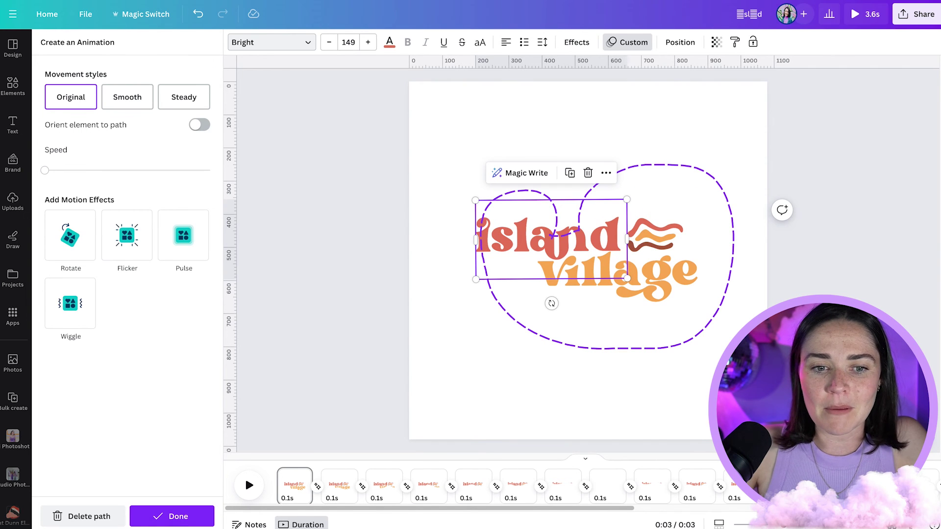
click(96, 170)
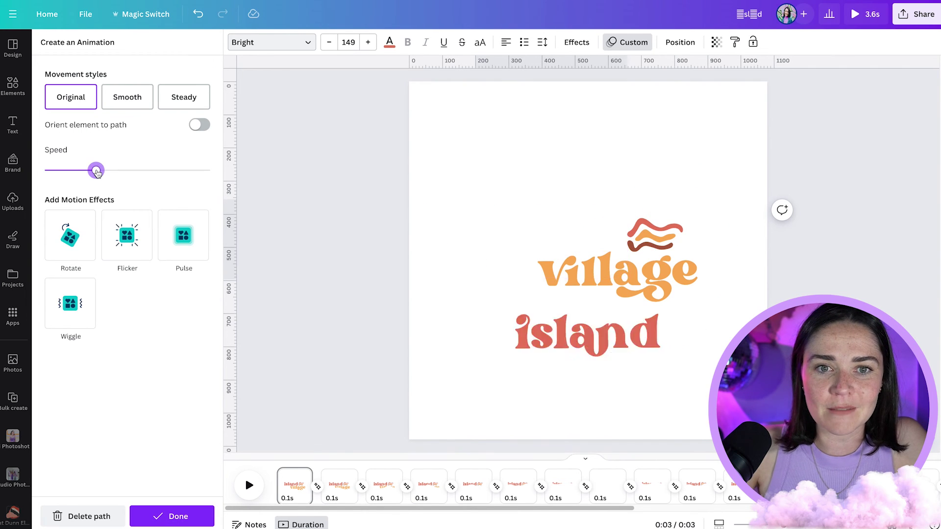
click(319, 406)
- Set the first page to 6.0s and finish the island motion path
click(294, 483)
click(334, 42)
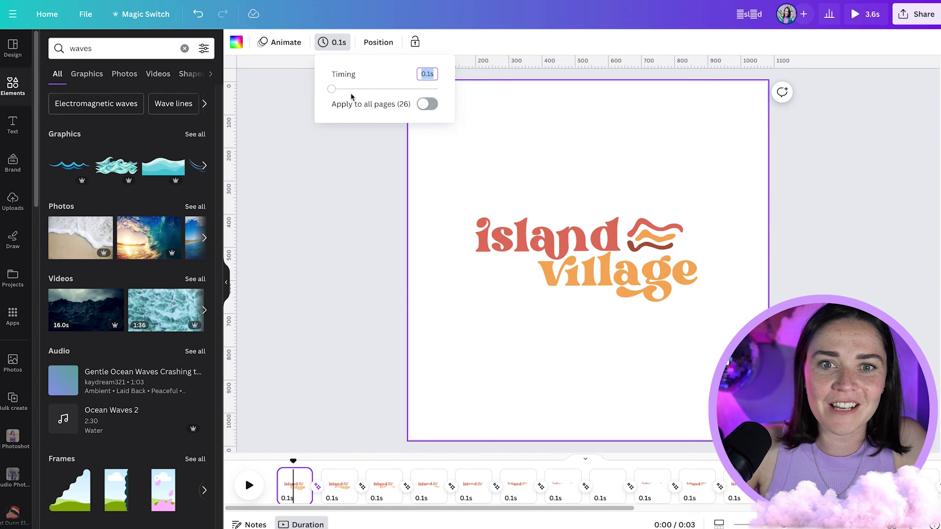
click(351, 90)
click(549, 241)
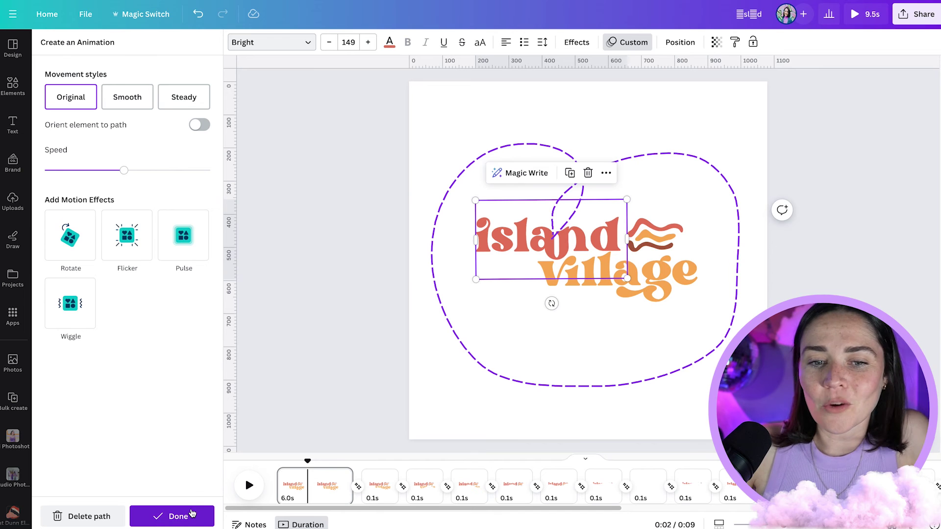
click(93, 517)
click(354, 330)
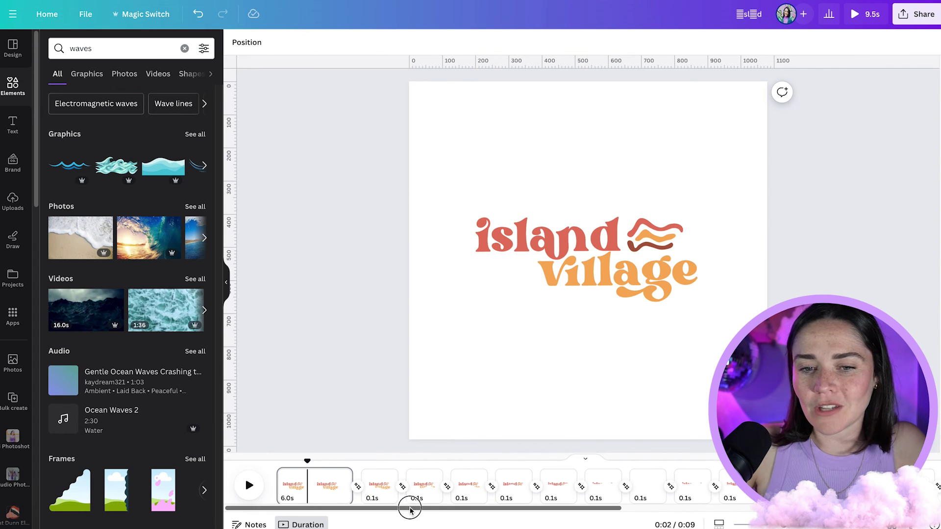
drag(410, 508, 703, 510)
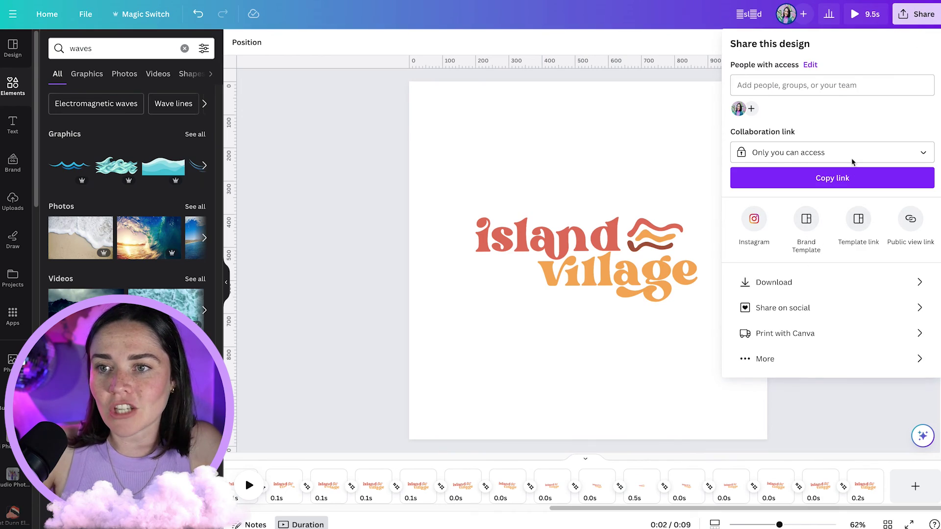
- Switch the download file type from MP4 Video to GIF and return to the page
click(780, 281)
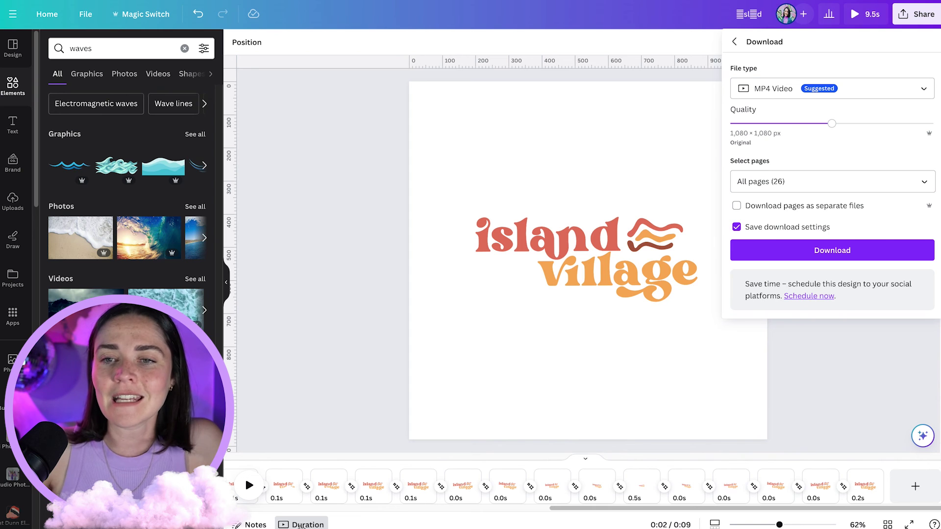
click(846, 96)
scroll(813, 196, down, 1)
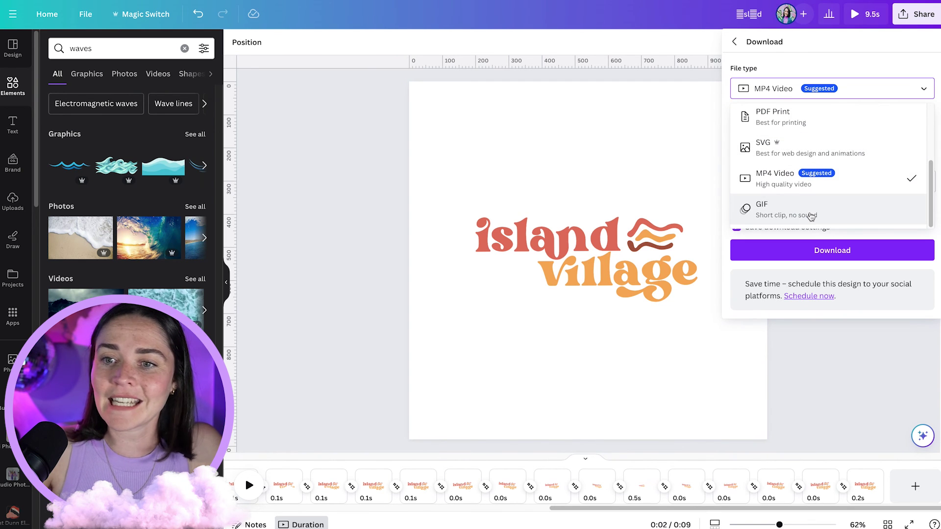
click(811, 210)
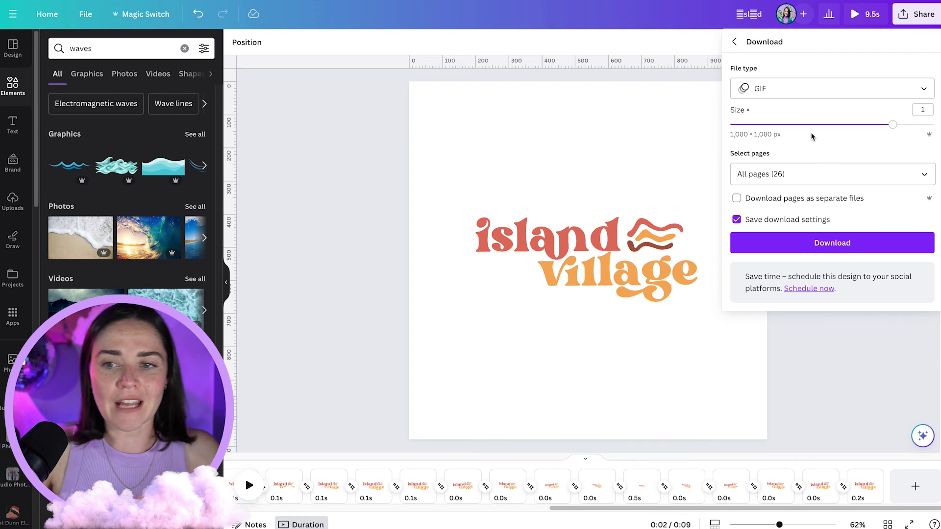
click(522, 161)
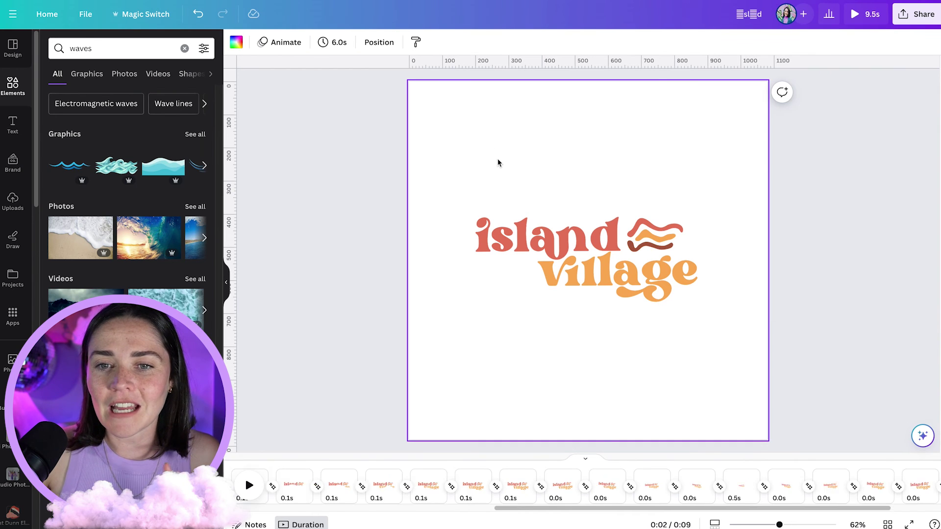